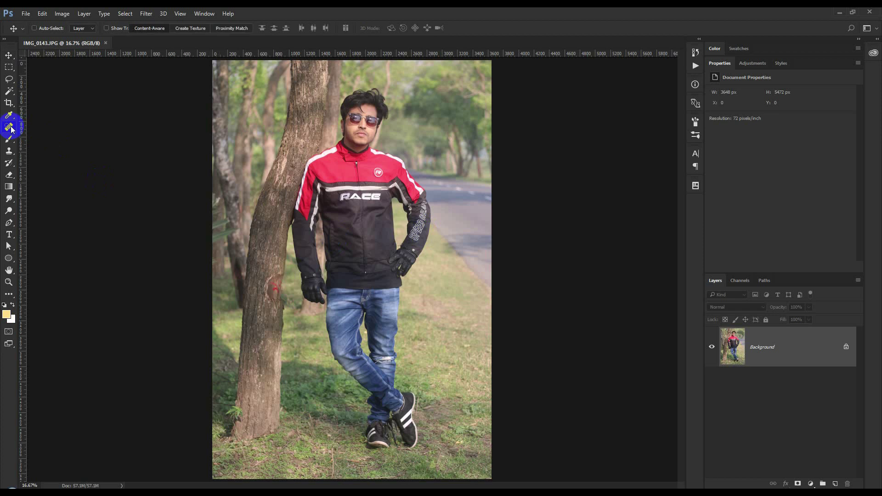
Remove the bright specks in the grass beside the man's legs with the Spot Healing Brush.
left_click(44, 128)
scroll(502, 300, "up", 10)
scroll(447, 349, "up", 5)
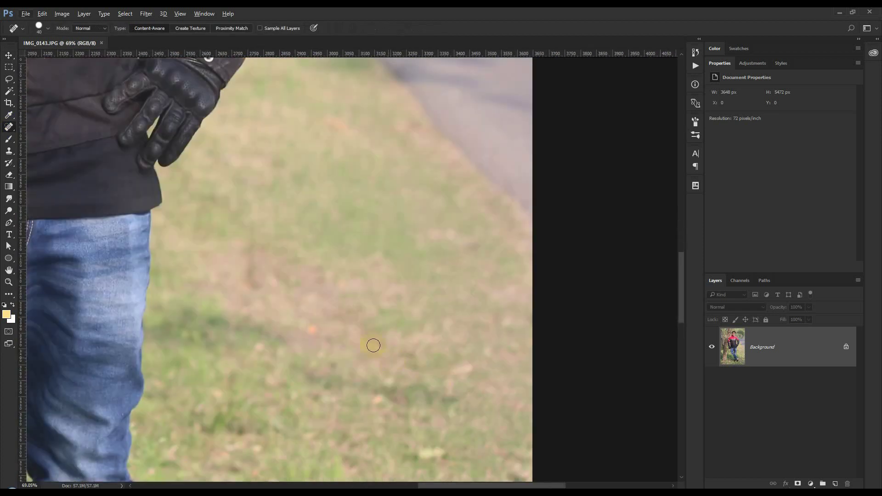
left_click(313, 332)
left_click(378, 399)
left_click_drag(420, 453, 440, 451)
left_click_drag(206, 375, 191, 368)
left_click_drag(317, 372, 350, 206)
left_click_drag(438, 342, 407, 335)
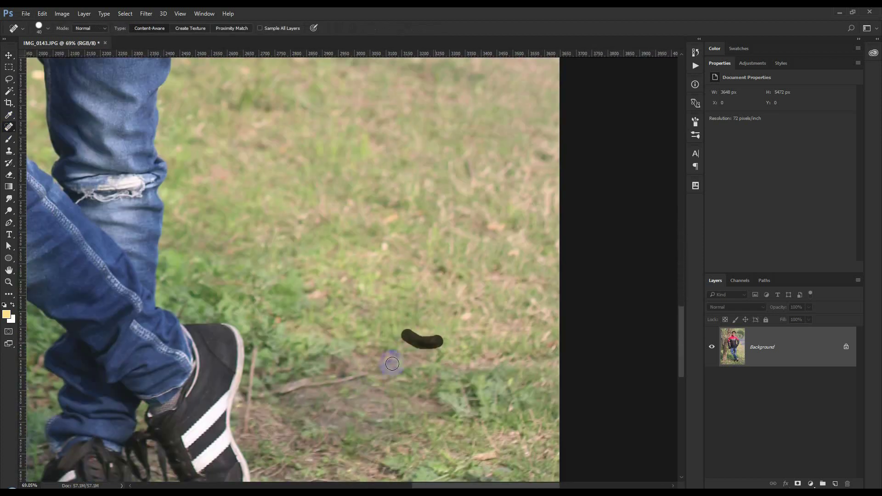
Spot-heal the twig, the dry stem and remaining debris on the ground beside the raised shoe.
left_click_drag(367, 368, 283, 389)
left_click_drag(258, 349, 249, 423)
scroll(472, 368, "down", 5)
left_click(486, 373)
scroll(489, 445, "down", 1)
left_click(450, 438)
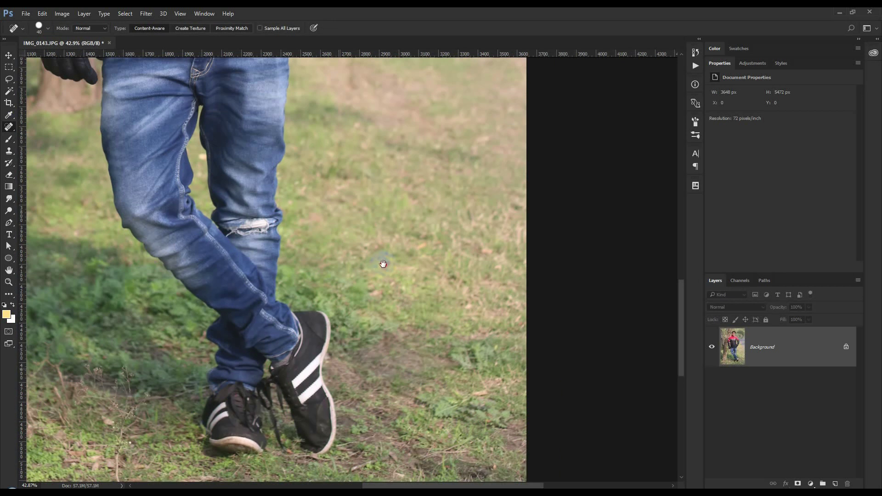
Spot-heal distracting stems and debris in the grass between the tree trunk and the shoes.
left_click_drag(383, 264, 447, 115)
left_click_drag(255, 342, 189, 332)
mouse_move(185, 383)
left_mouse_down()
mouse_move(221, 356)
mouse_move(184, 355)
mouse_move(188, 298)
left_mouse_up()
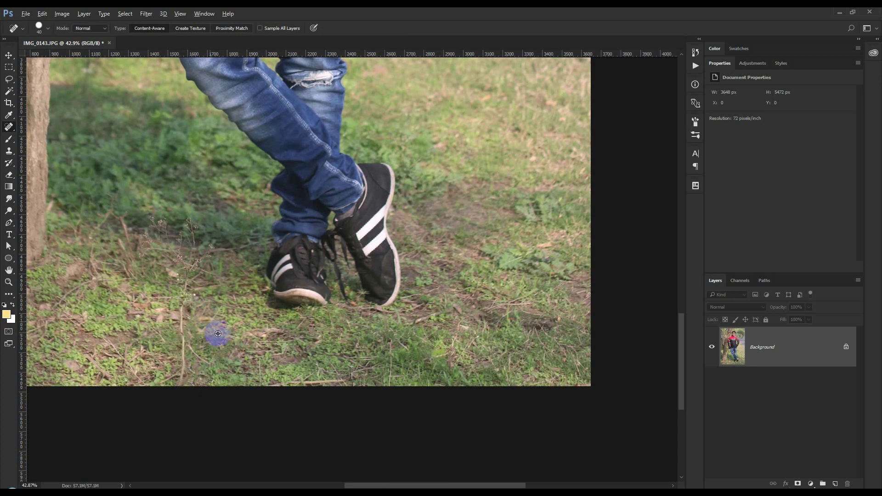
Apply Auto Tone to the whole photo.
scroll(275, 276, "down", 11)
key("v")
left_click(62, 14)
left_click(74, 48)
Remove small skin blemishes on the man's cheek and chin using a small Spot Healing Brush.
scroll(385, 197, "up", 6)
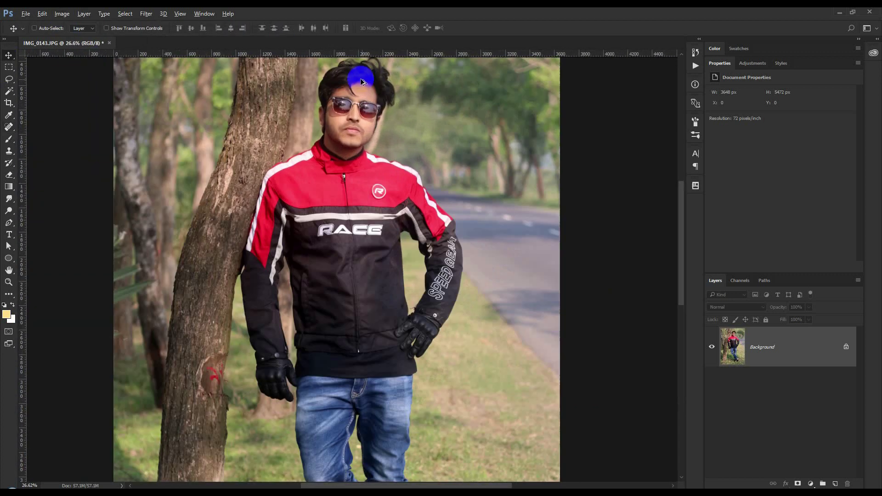
scroll(353, 105, "up", 9)
key("j")
left_click_drag(272, 255, 272, 256)
left_click_drag(211, 150, 216, 173)
scroll(442, 109, "up", 2)
left_click(232, 351)
left_click(256, 370)
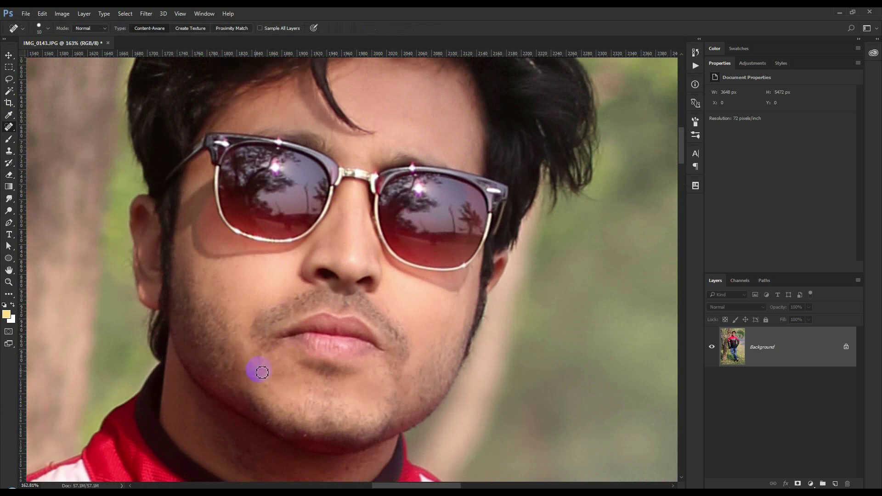
left_click(299, 380)
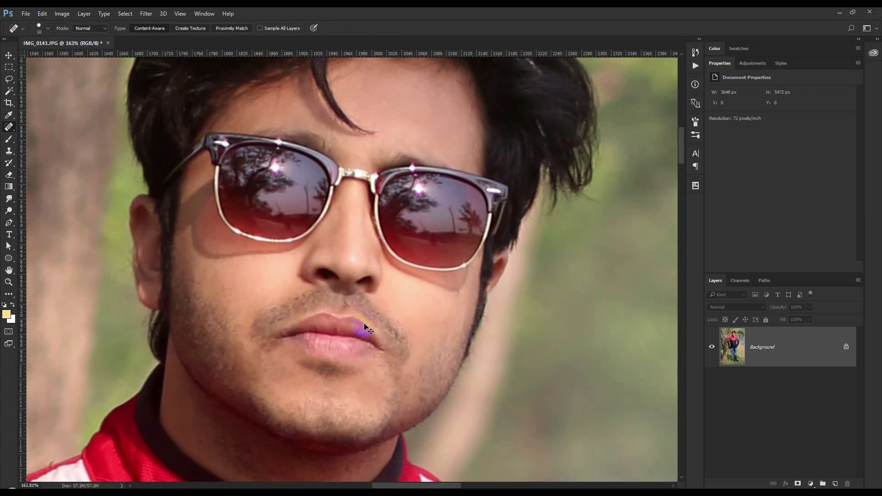
scroll(364, 327, "down", 6)
scroll(309, 218, "up", 5)
scroll(482, 249, "down", 12)
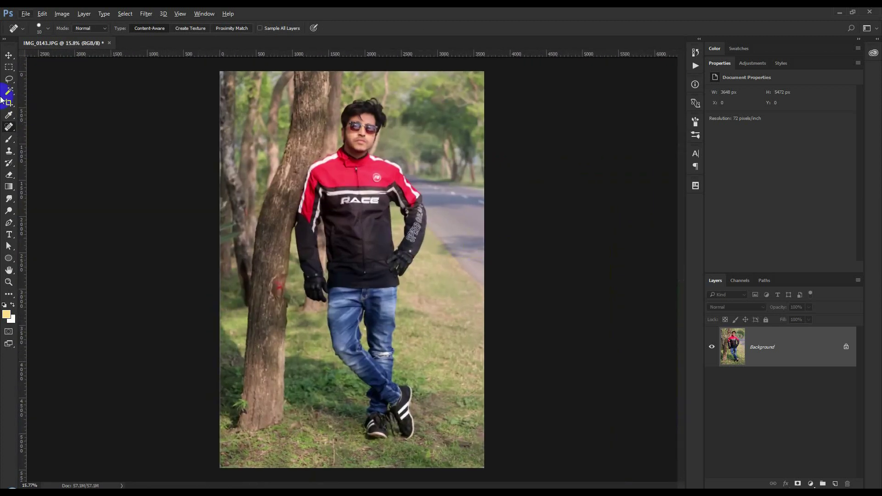
Smooth the skin with the Imagenomic Portraiture filter using the Default preset, checking the face at 100% before applying.
left_click(8, 55)
left_click(146, 14)
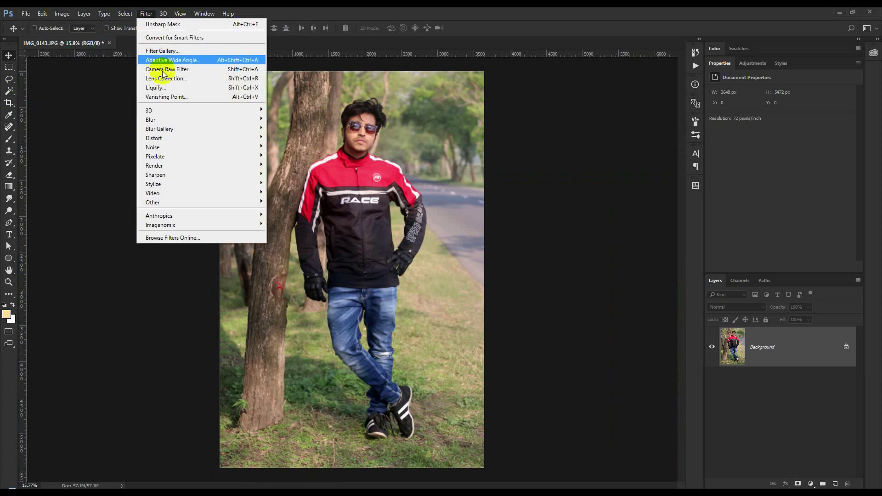
mouse_move(165, 225)
left_click(288, 229)
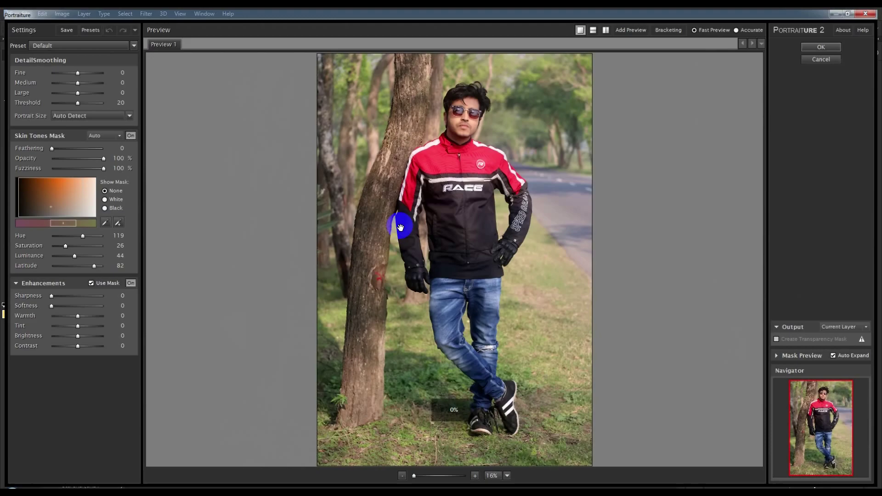
left_click(475, 476)
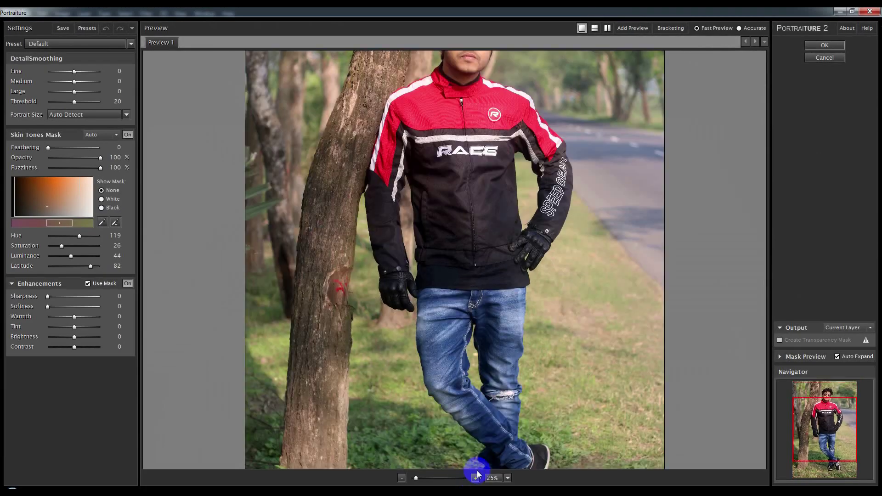
left_click(476, 476)
left_click_drag(500, 232, 478, 431)
left_click_drag(523, 179, 523, 417)
left_click_drag(517, 101, 481, 435)
left_click_drag(472, 217, 467, 307)
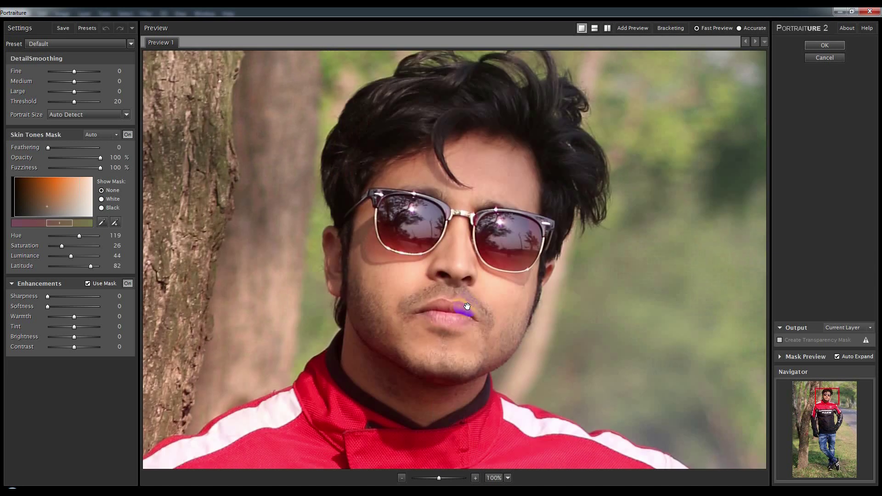
left_click(824, 45)
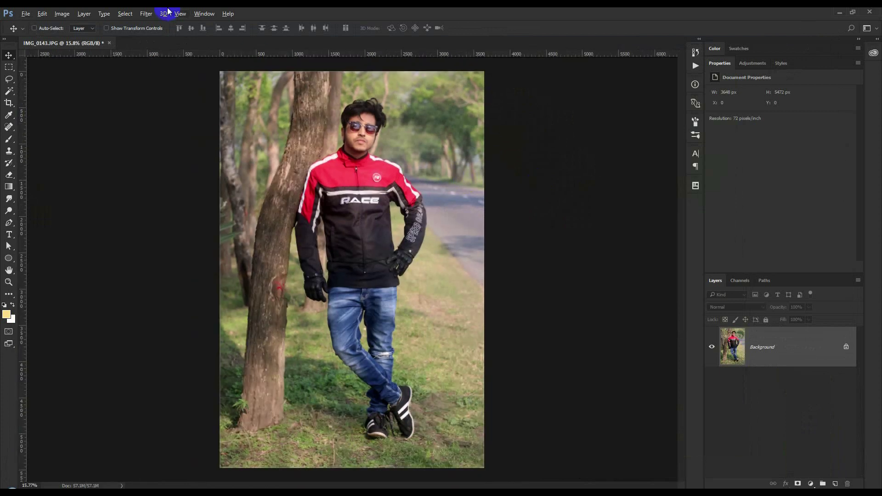
Open the photo in the Camera Raw Filter and set the Camera Calibration Blue Primary Hue to -80.
left_click(145, 13)
left_click(165, 70)
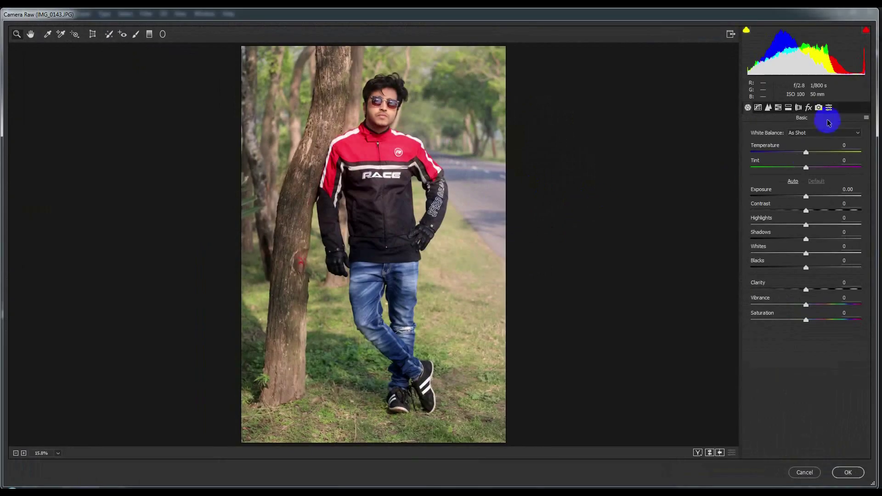
left_click(819, 108)
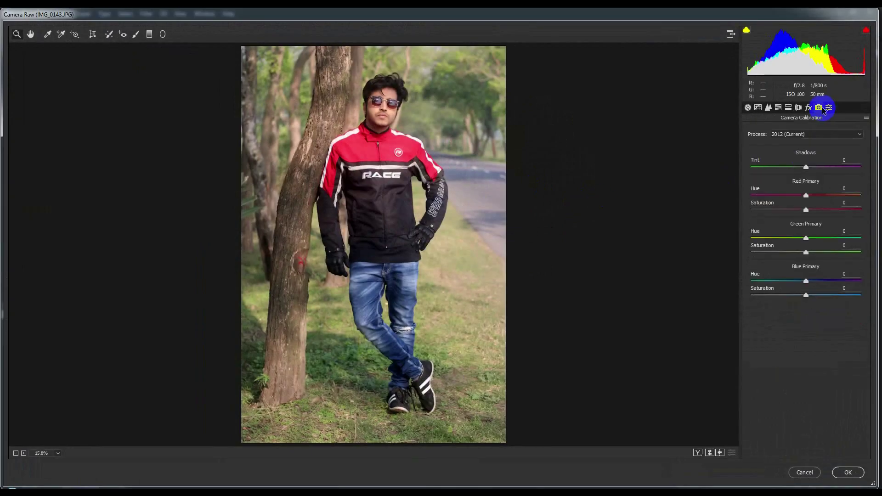
left_click(844, 274)
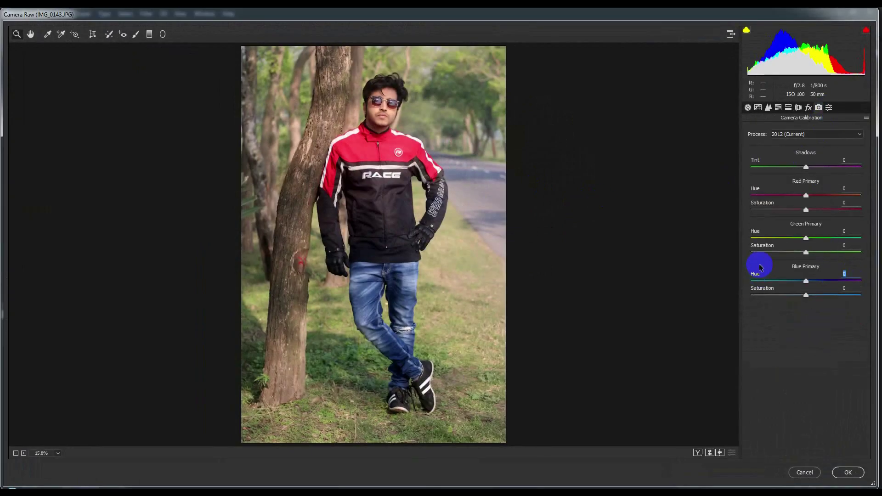
type("-80")
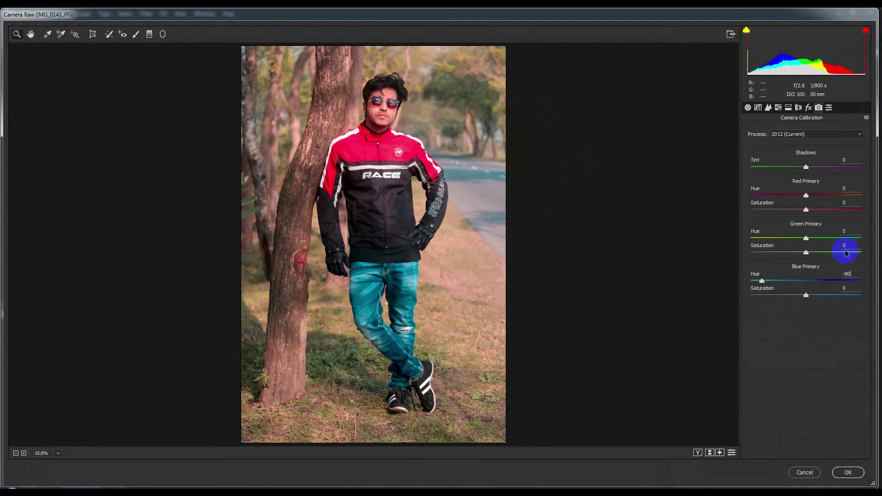
Set Green Primary Hue to +80, try Red Primary Hue at -80 and +80, and settle it at +57.
left_click(844, 231)
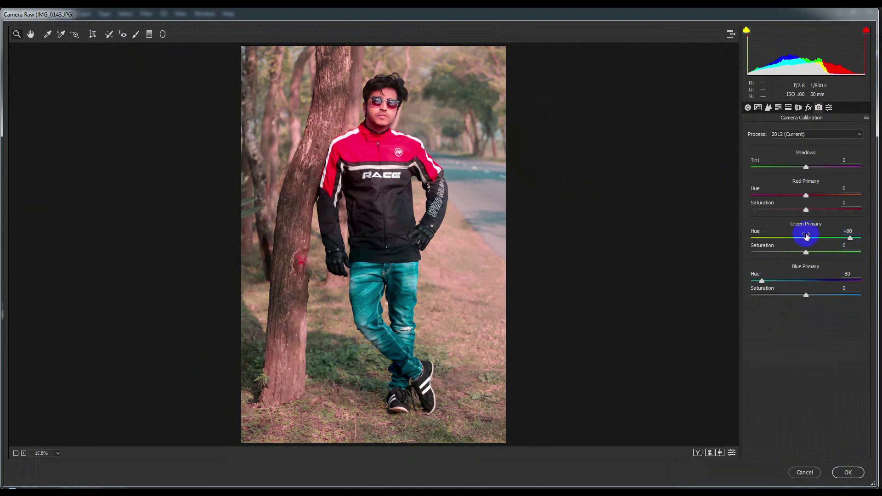
left_click(848, 188)
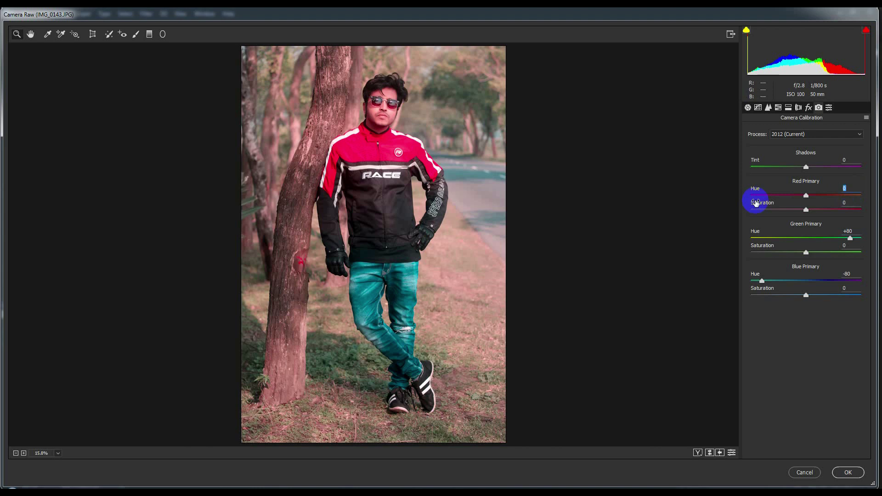
type("-80")
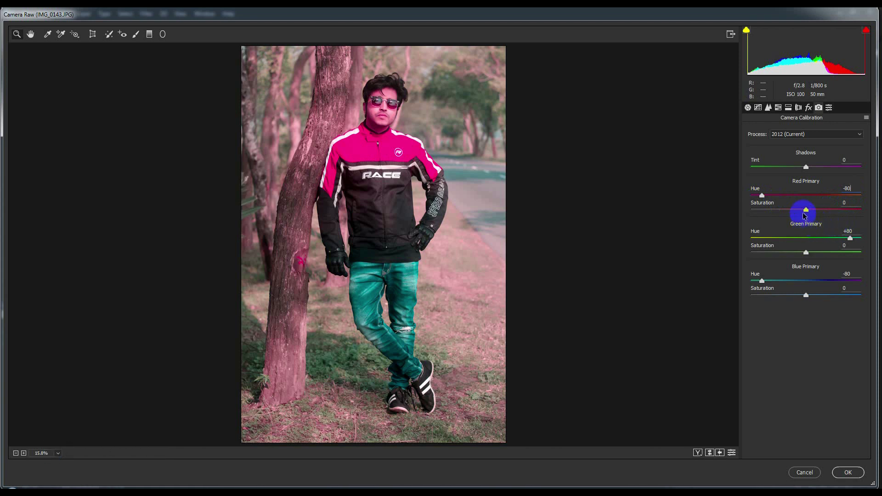
left_click_drag(761, 195, 831, 198)
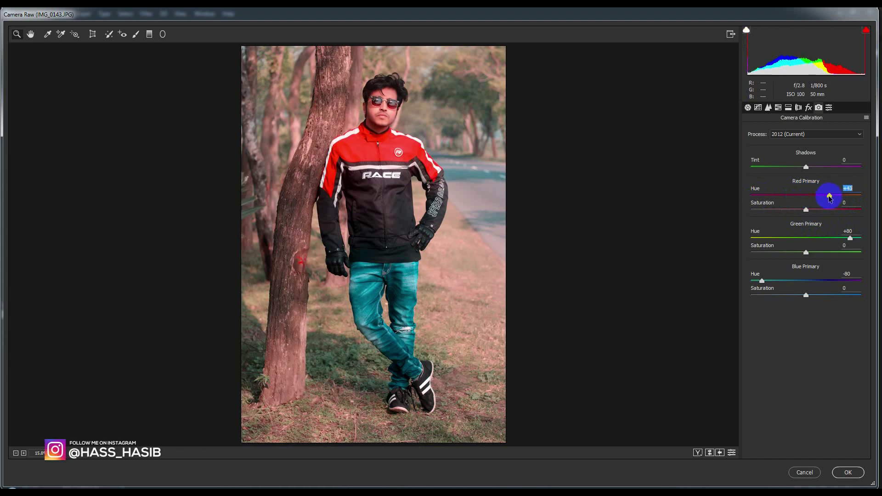
type("+")
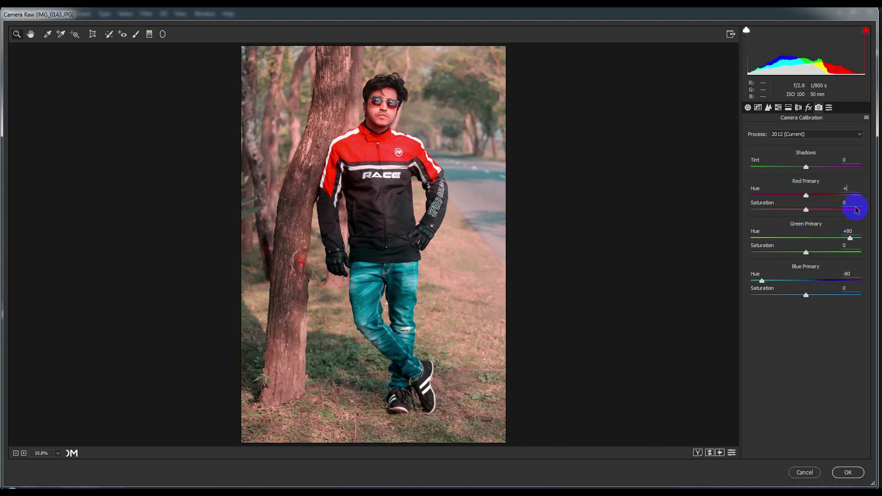
type("80")
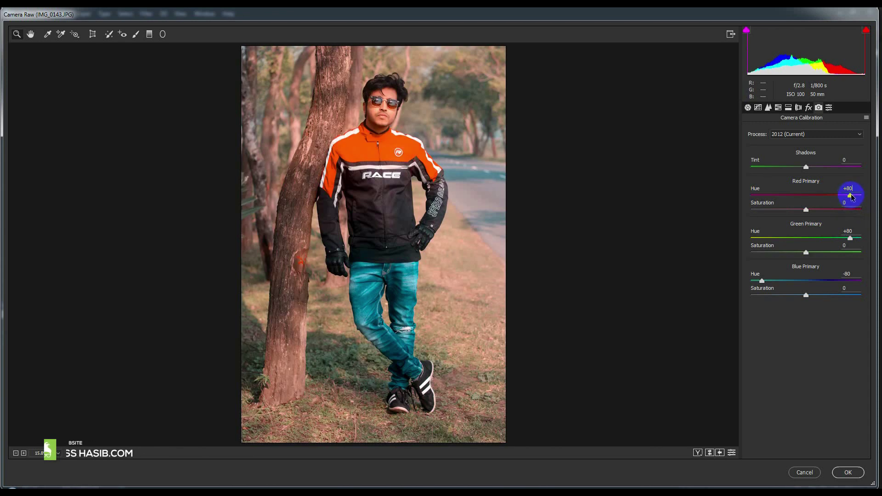
mouse_move(849, 195)
left_mouse_down()
mouse_move(813, 197)
mouse_move(836, 195)
left_mouse_up()
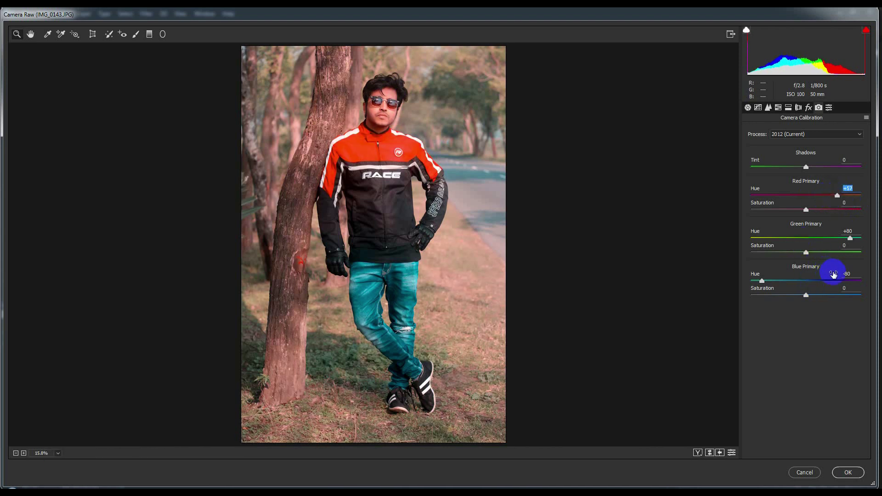
Try Green Primary Hue at -80, raise it to +100, and set Green Primary Saturation to -47.
left_click(850, 232)
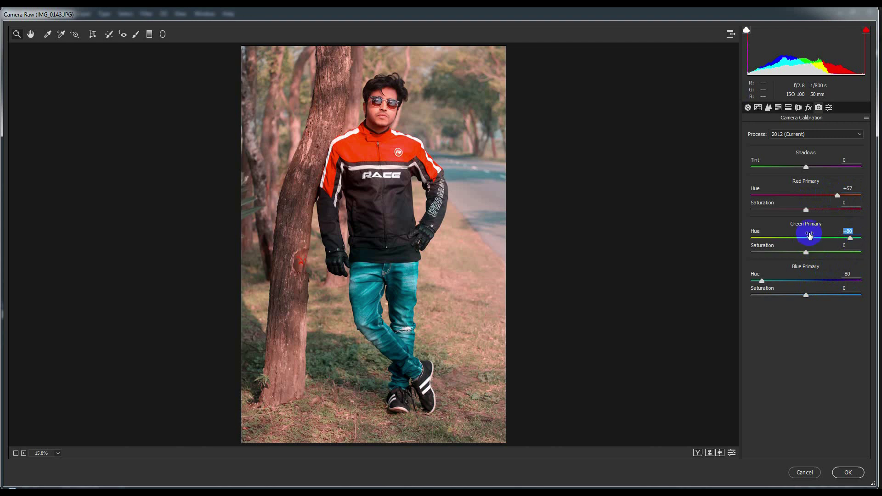
type("-80")
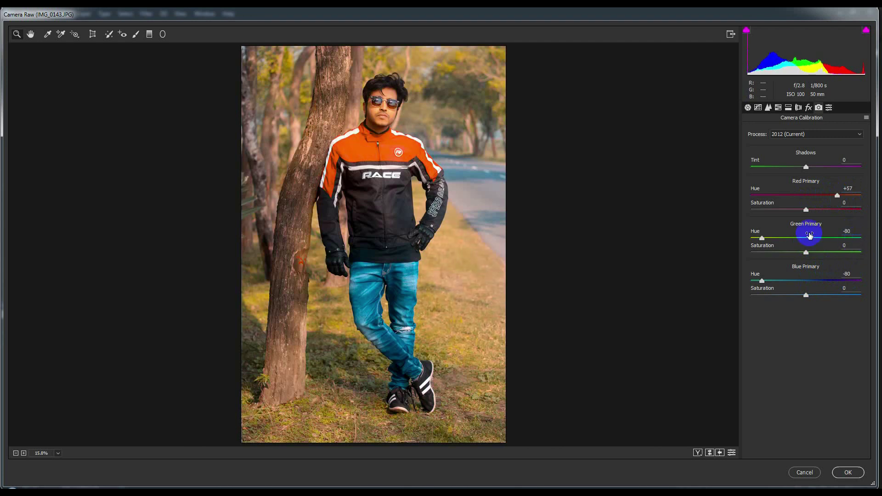
left_click_drag(809, 238, 878, 239)
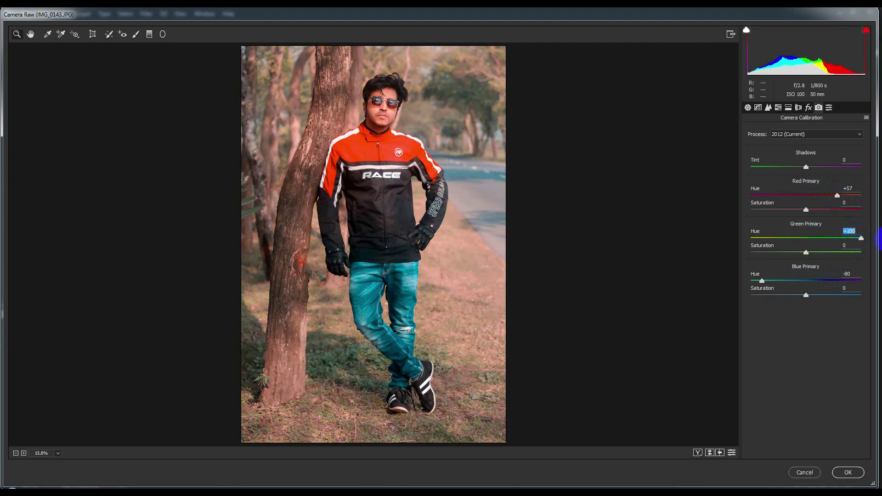
left_click_drag(805, 252, 780, 262)
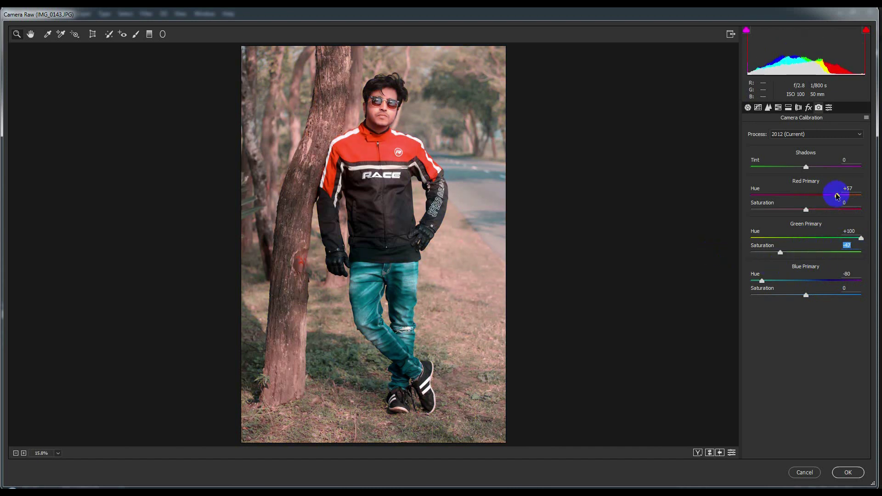
Set Red Primary to Hue +38 and Saturation +9, Blue Primary Saturation to +55, and shift Shadows Tint toward green.
mouse_move(837, 196)
left_mouse_down()
mouse_move(848, 199)
mouse_move(812, 199)
mouse_move(828, 211)
mouse_move(811, 213)
mouse_move(840, 197)
mouse_move(825, 199)
left_mouse_up()
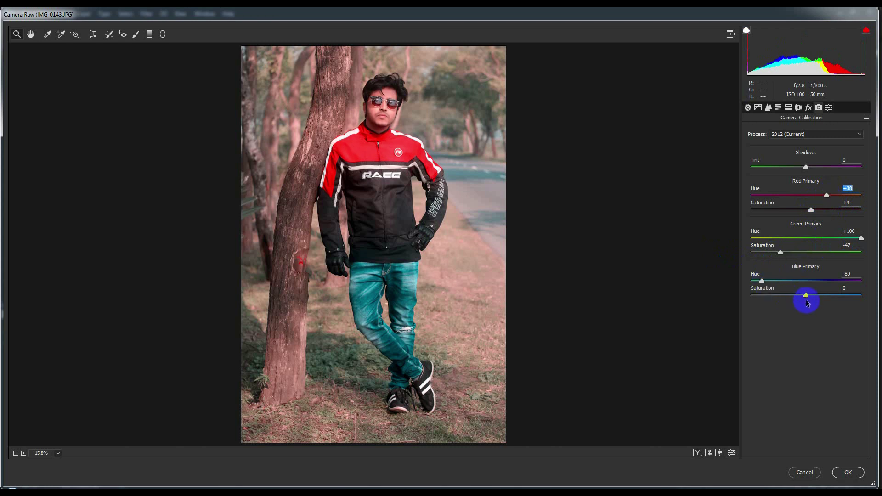
left_click_drag(804, 296, 824, 296)
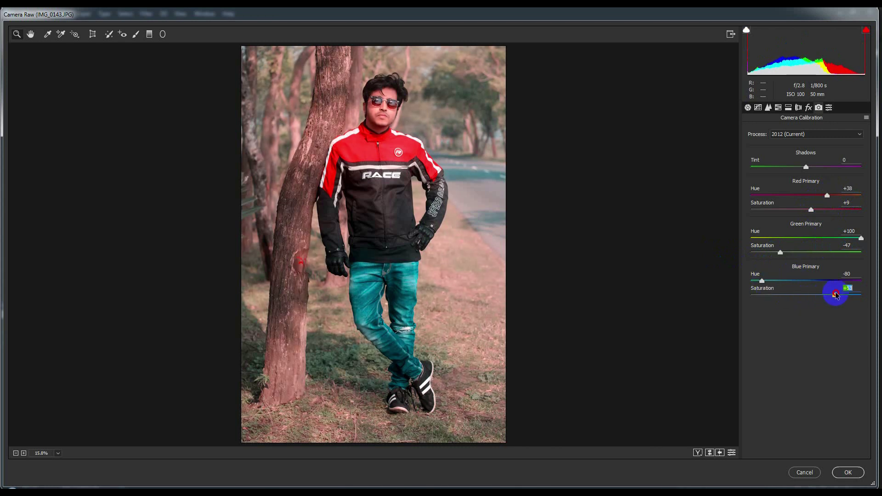
left_click_drag(805, 167, 787, 168)
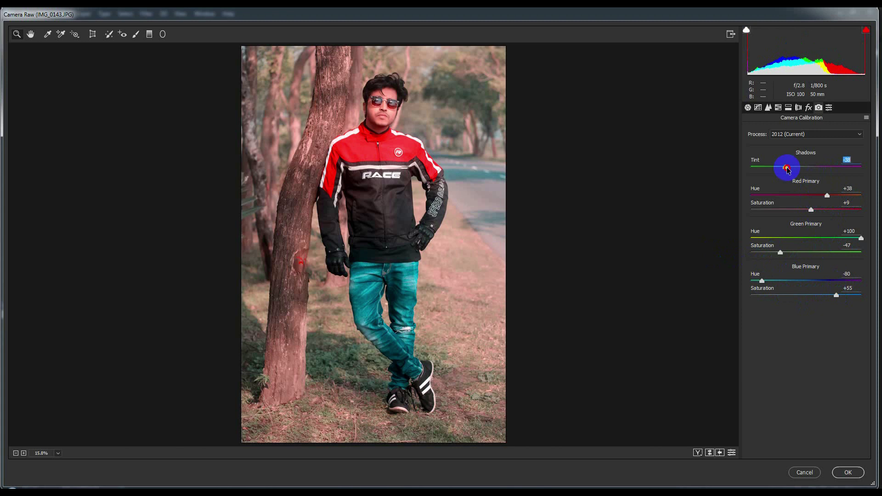
Try a slight change to Oranges in the HSL luminance and saturation adjustments, and cancel the Camera Raw edits.
left_click(803, 108)
left_click(788, 108)
left_click(778, 108)
left_click(817, 146)
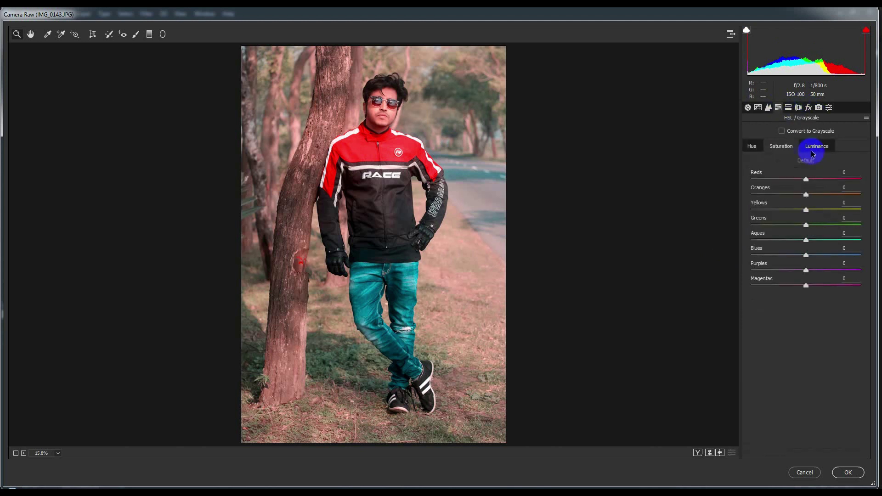
mouse_move(807, 195)
left_mouse_down()
mouse_move(821, 191)
mouse_move(719, 192)
mouse_move(805, 200)
left_mouse_up()
left_click(786, 147)
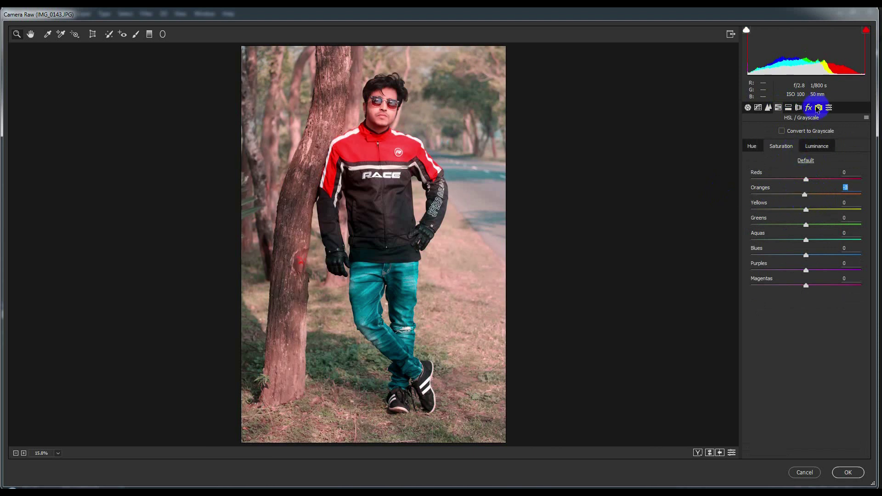
left_click(804, 472)
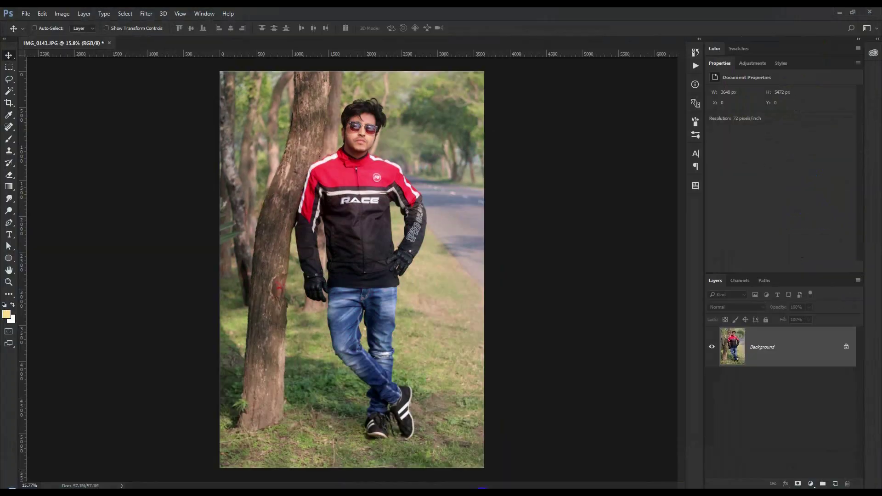
Open the Camera Raw Filter and set HSL Hue to -100 for Yellows, Greens and Aquas, and +16 for Oranges.
key("e")
left_click(146, 14)
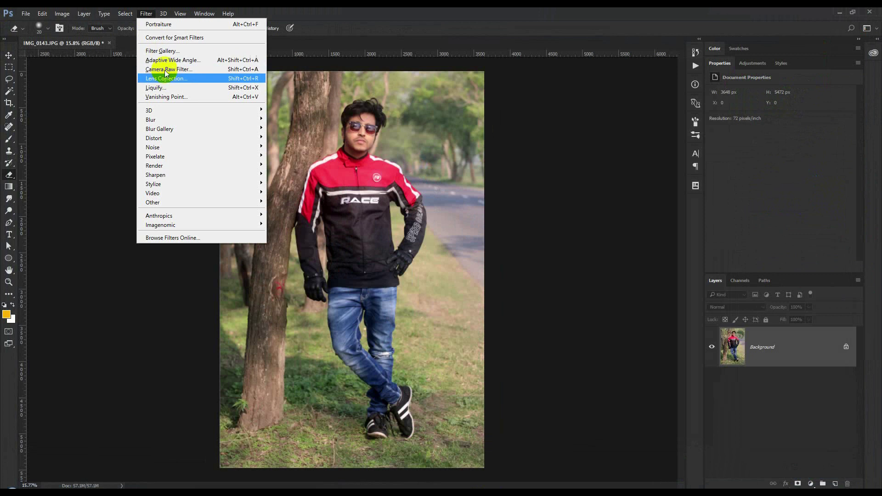
left_click(154, 69)
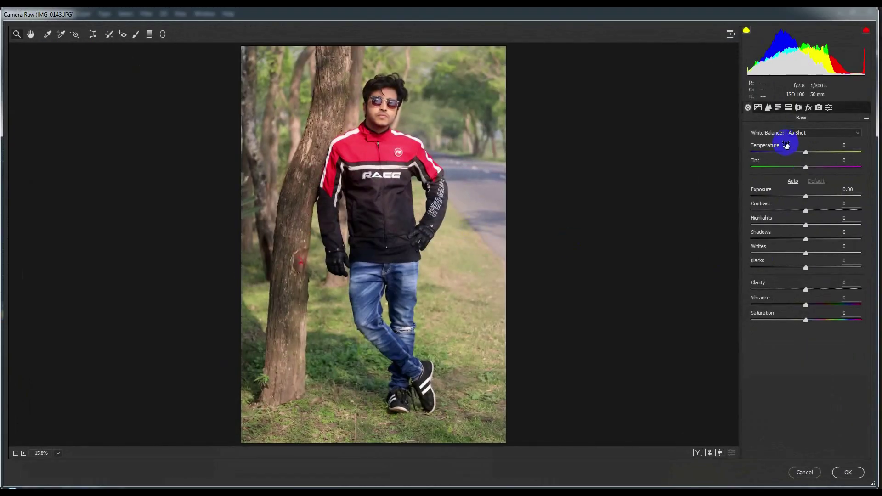
left_click(779, 111)
left_click(752, 145)
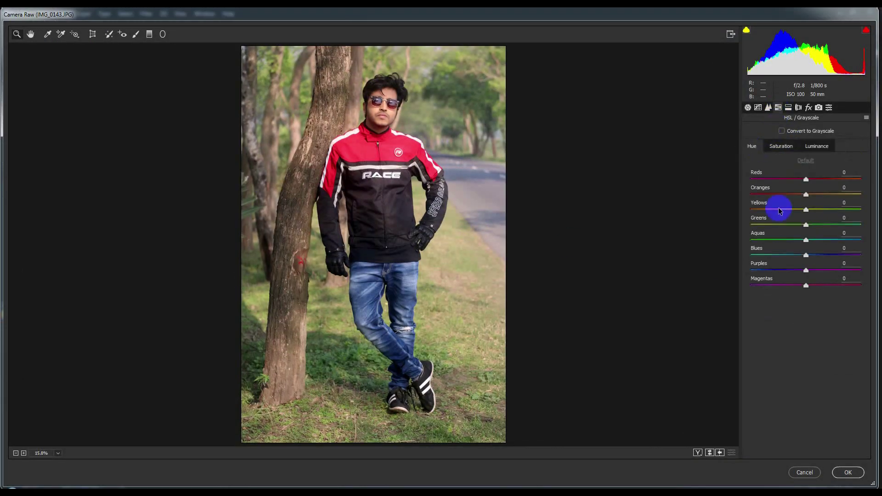
left_click_drag(805, 212, 744, 212)
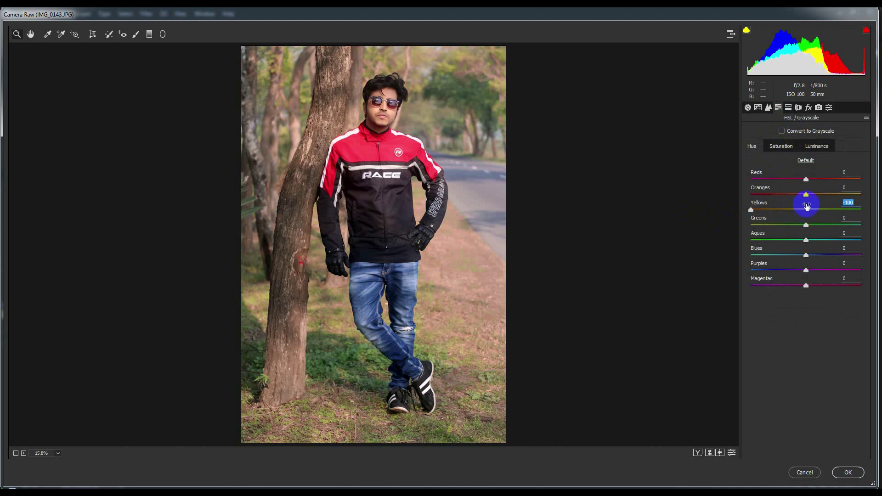
left_click_drag(805, 225, 669, 236)
left_click_drag(806, 247, 701, 242)
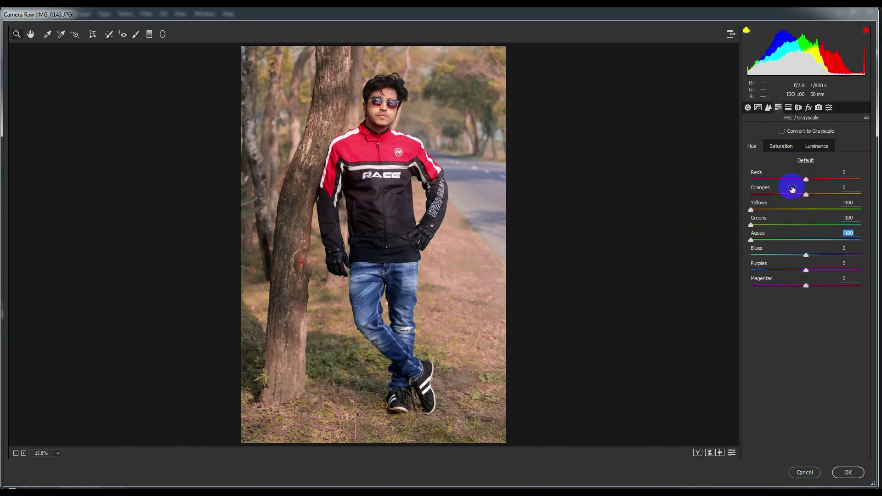
mouse_move(804, 192)
left_mouse_down()
mouse_move(723, 201)
mouse_move(815, 199)
left_mouse_up()
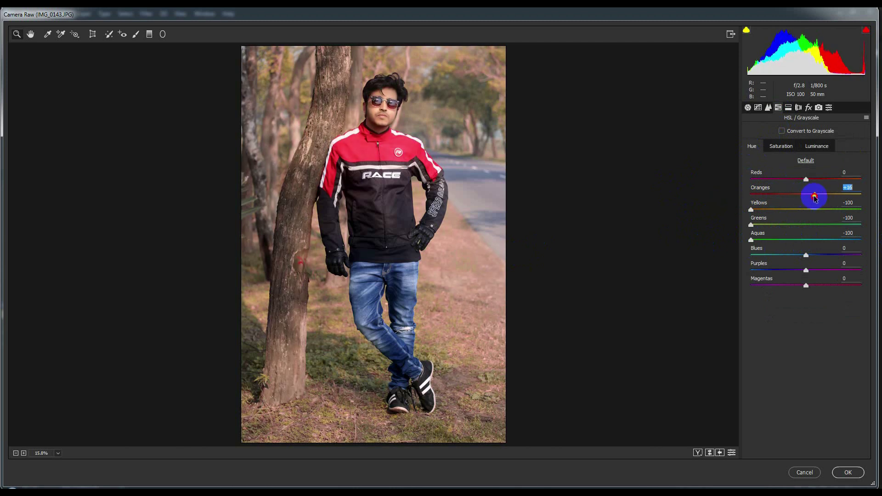
Set HSL Saturation to Oranges -15, Yellows +68 and Greens +17, and HSL Luminance to Oranges +25 and Yellows +3.
left_click(780, 146)
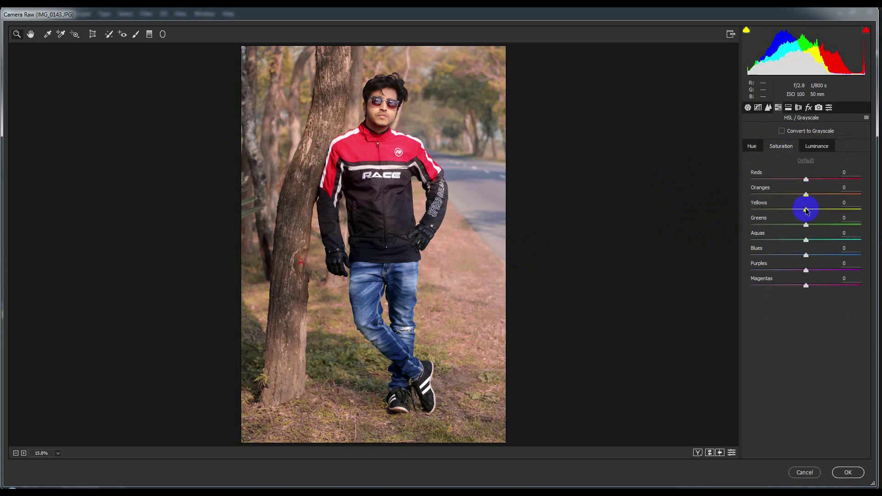
mouse_move(805, 197)
left_mouse_down()
mouse_move(846, 195)
mouse_move(809, 198)
mouse_move(852, 205)
mouse_move(829, 217)
mouse_move(838, 207)
mouse_move(776, 191)
mouse_move(803, 193)
mouse_move(783, 203)
mouse_move(857, 211)
mouse_move(843, 210)
mouse_move(857, 225)
mouse_move(872, 226)
mouse_move(801, 227)
mouse_move(847, 223)
mouse_move(809, 233)
mouse_move(783, 210)
mouse_move(823, 211)
mouse_move(805, 193)
mouse_move(797, 195)
mouse_move(820, 197)
mouse_move(797, 197)
mouse_move(847, 201)
mouse_move(800, 197)
mouse_move(821, 199)
mouse_move(807, 209)
left_mouse_up()
left_click(836, 212)
left_click(816, 146)
left_click_drag(814, 195, 820, 196)
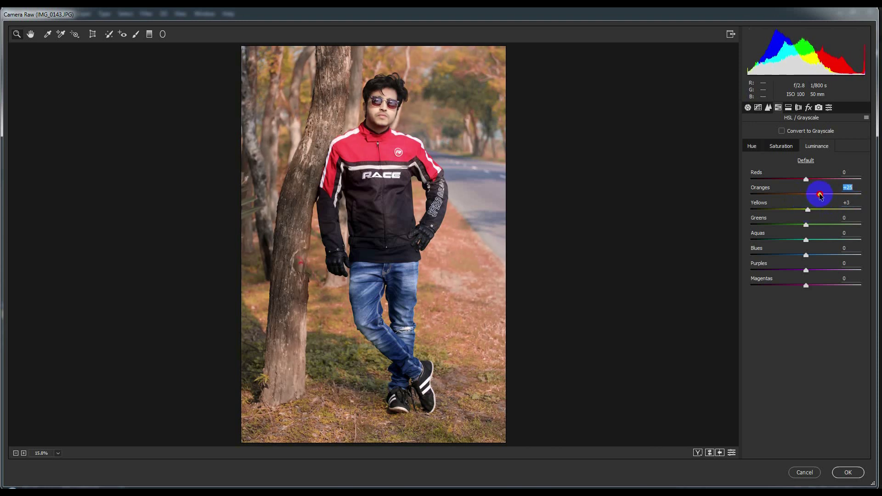
left_click(782, 143)
left_click_drag(799, 197, 801, 195)
In Camera Calibration, set Blue Primary Hue to -45 and Green Primary to Hue -28 and Saturation +8.
left_click(818, 107)
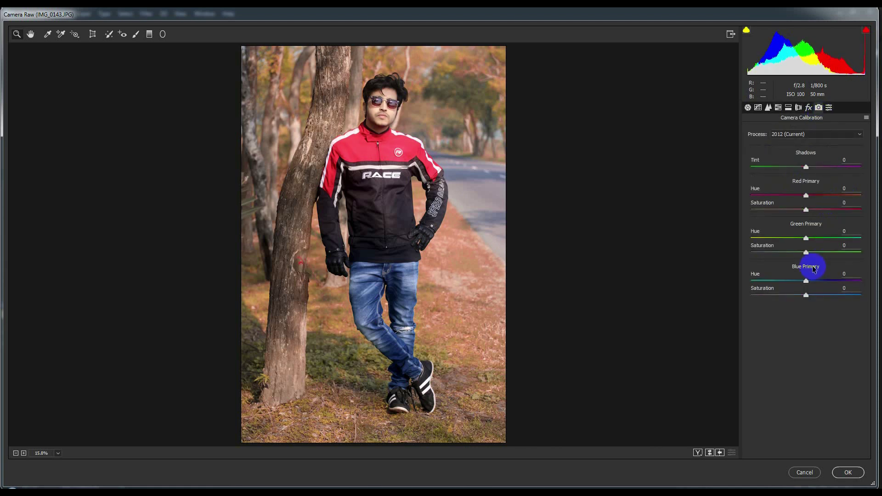
left_click_drag(807, 282, 784, 282)
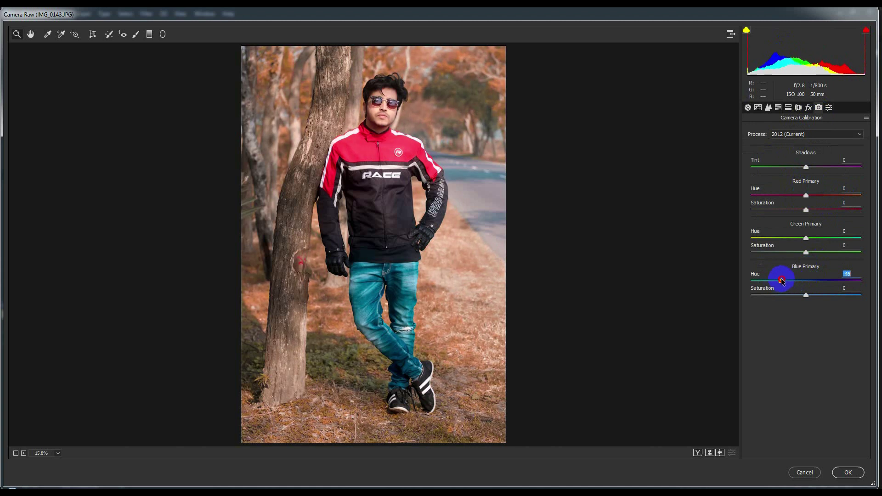
left_click_drag(807, 238, 785, 239)
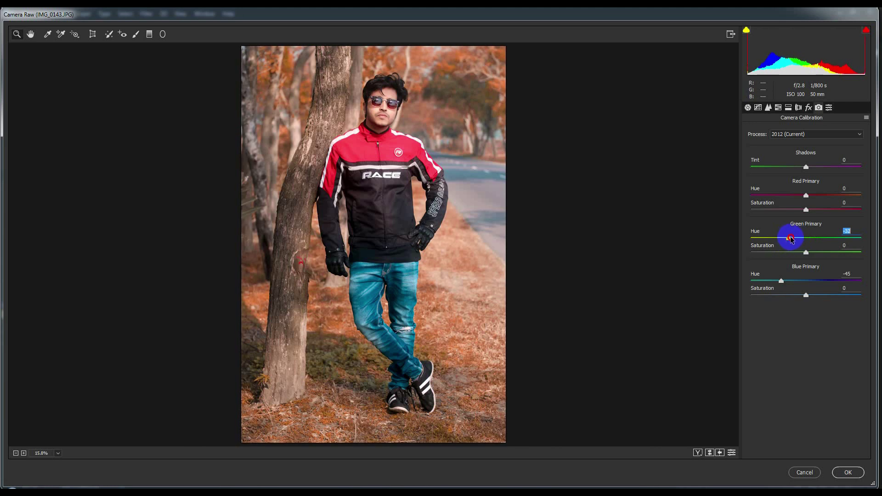
mouse_move(805, 252)
left_mouse_down()
mouse_move(822, 252)
mouse_move(814, 256)
left_mouse_up()
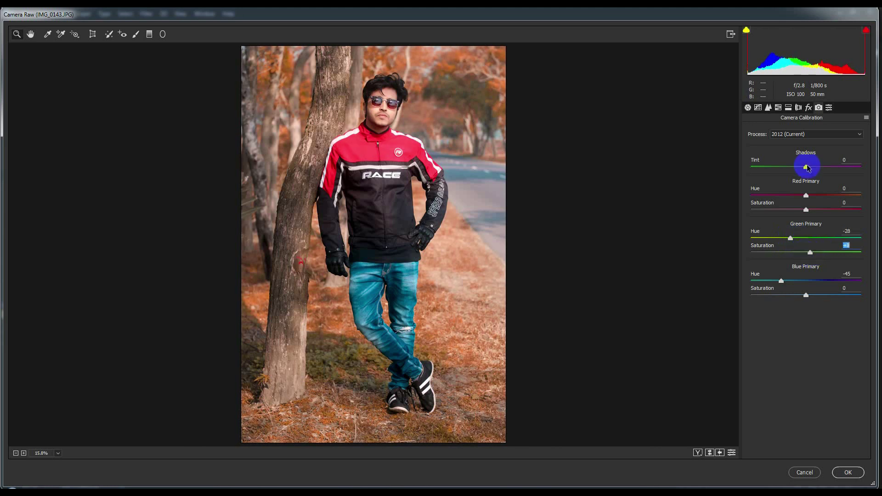
Raise the HSL Luminance of Oranges further and set their Saturation to -28.
left_click(778, 107)
left_click(813, 147)
left_click_drag(819, 194, 827, 195)
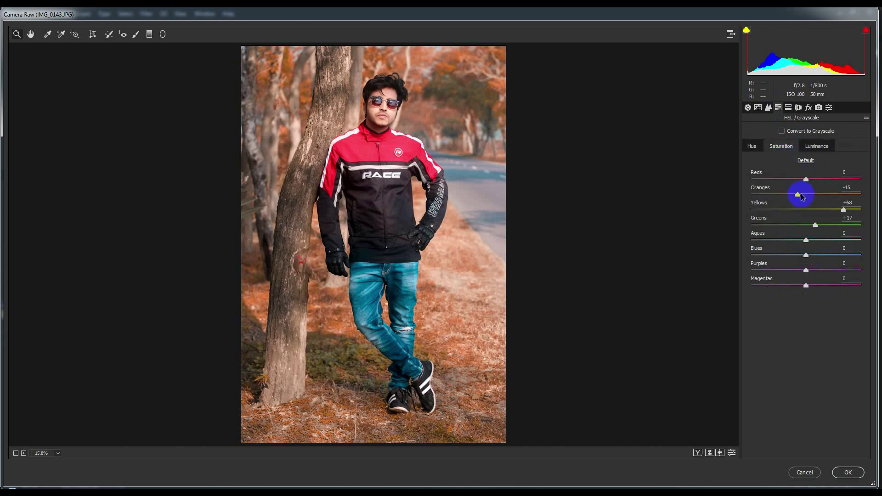
Set Dehaze to +20 and the Post Crop Vignetting Amount to -28.
left_click(808, 108)
left_click_drag(818, 147, 820, 147)
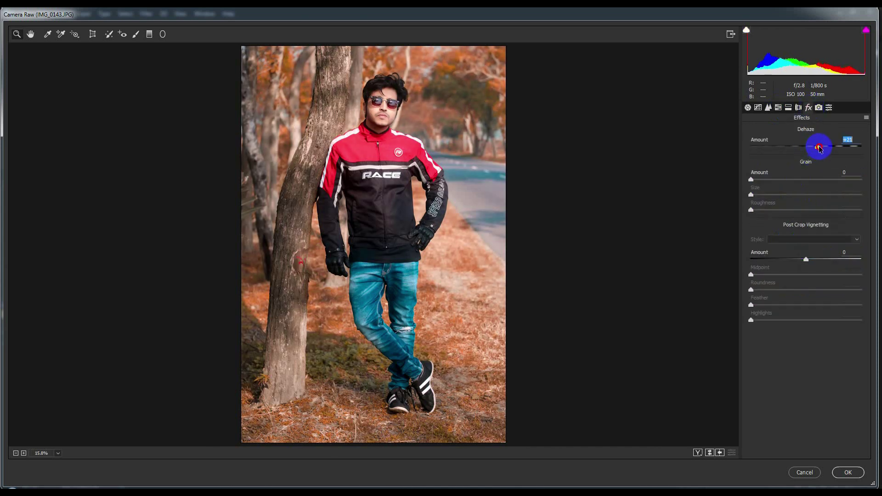
left_click_drag(808, 260, 790, 262)
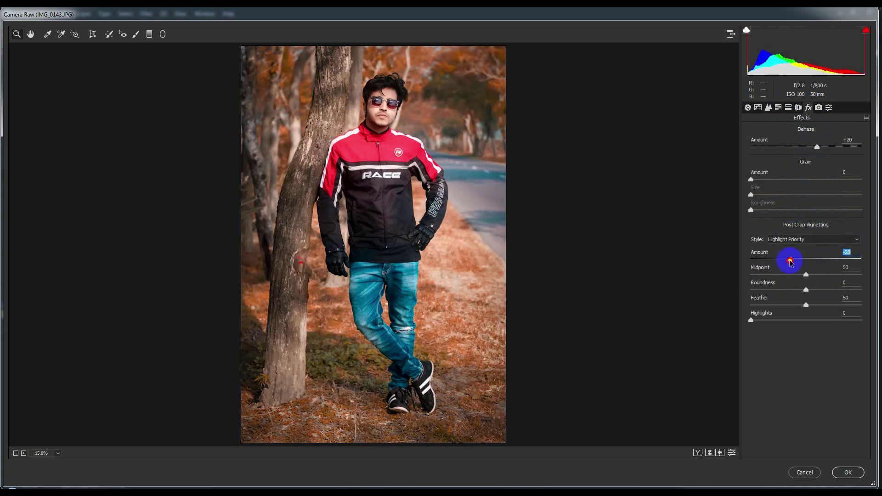
Shape the Red channel's point curve with a midpoint, its highlight end at input 253, output 244, and its black end at output 13.
left_click(767, 107)
left_click(758, 108)
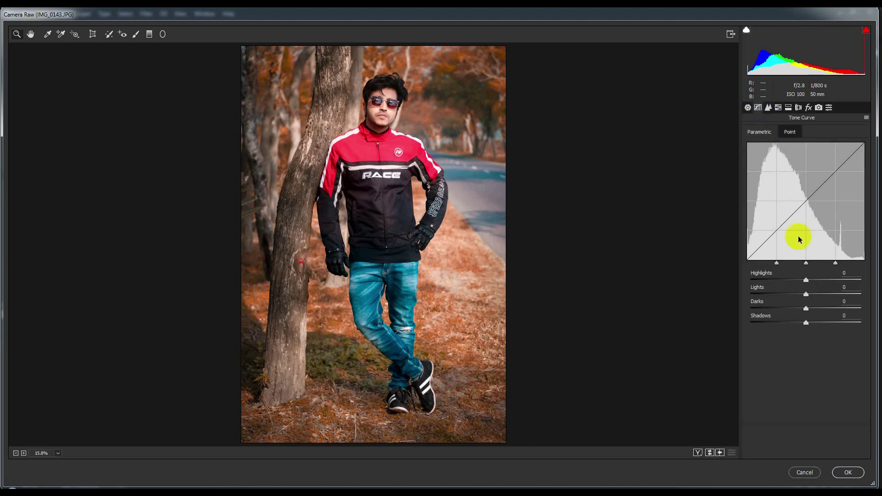
left_click(789, 132)
left_click(795, 164)
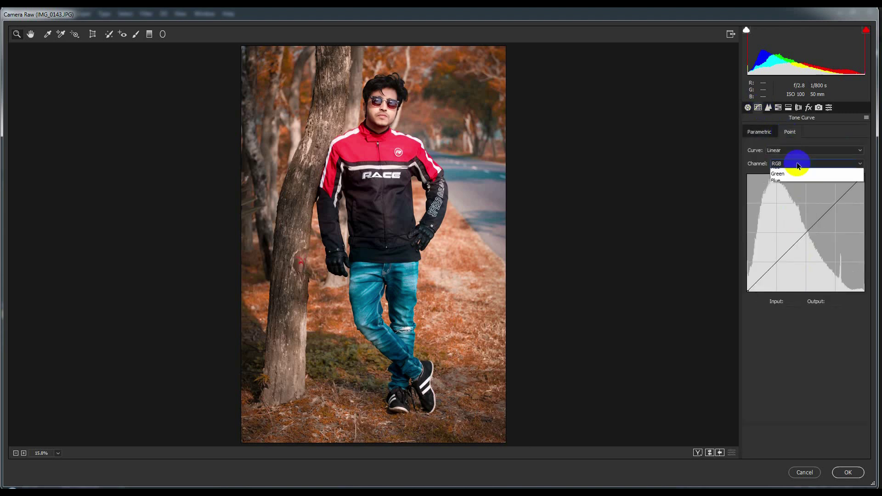
left_click(795, 179)
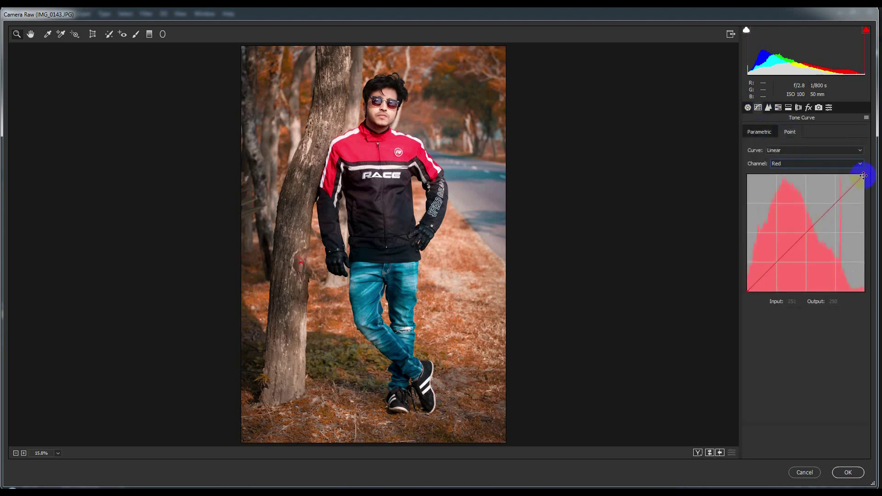
left_click_drag(863, 176, 871, 188)
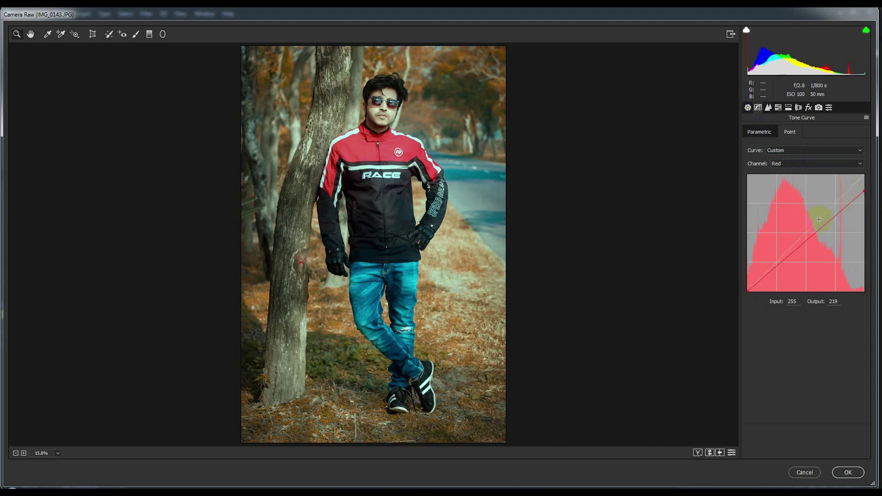
left_click_drag(819, 228, 816, 223)
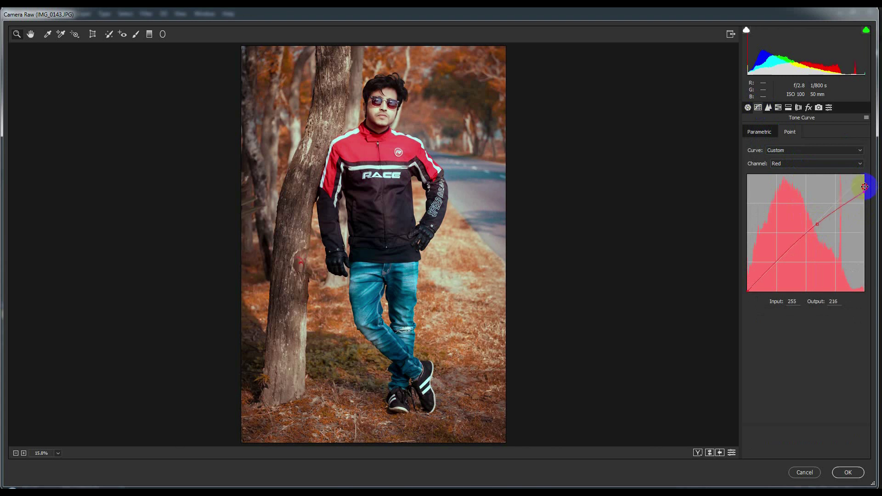
left_click_drag(864, 187, 864, 179)
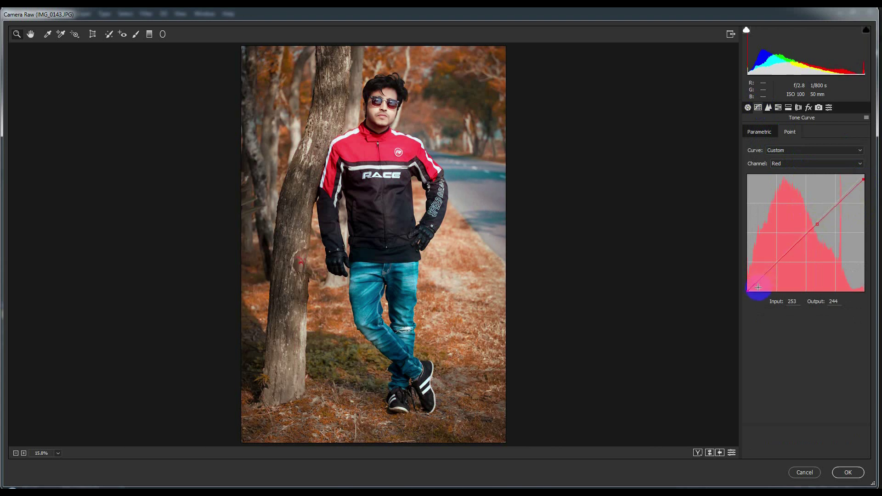
left_click_drag(753, 294, 730, 286)
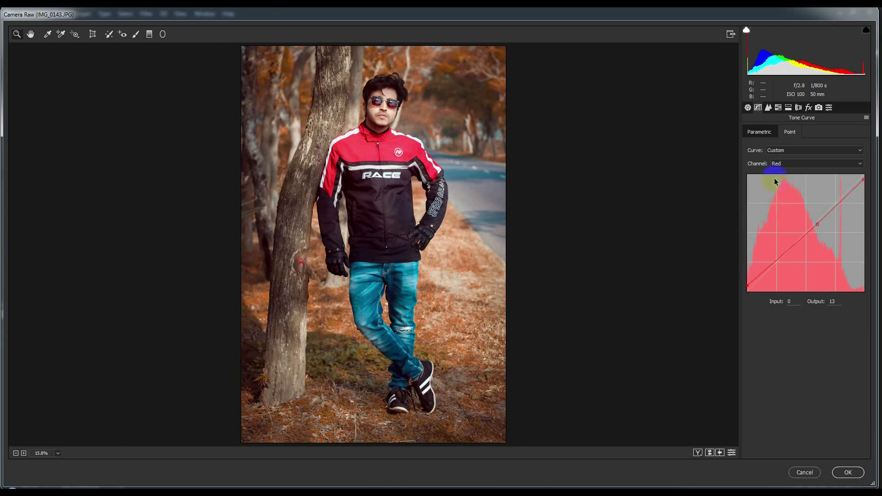
In the Blue channel's point curve, lower the highlight end and raise the black end to output 16.
left_click(780, 163)
left_click(856, 184)
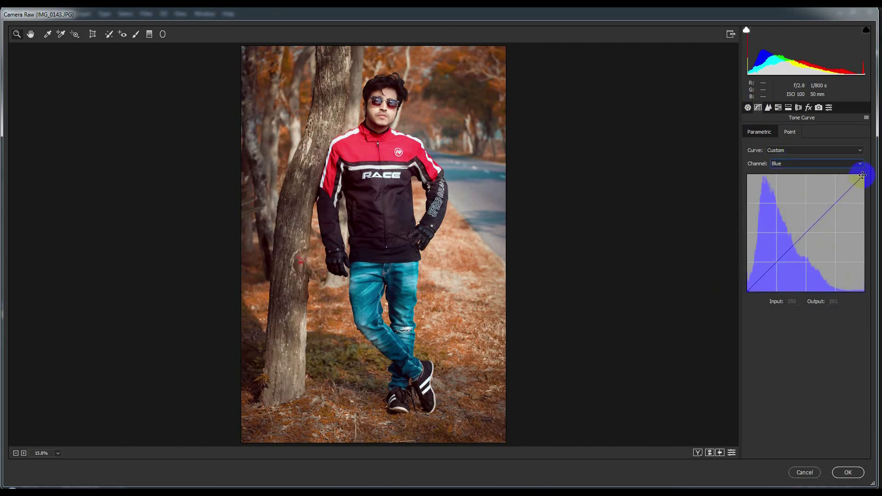
left_click_drag(862, 175, 860, 188)
left_click(751, 287)
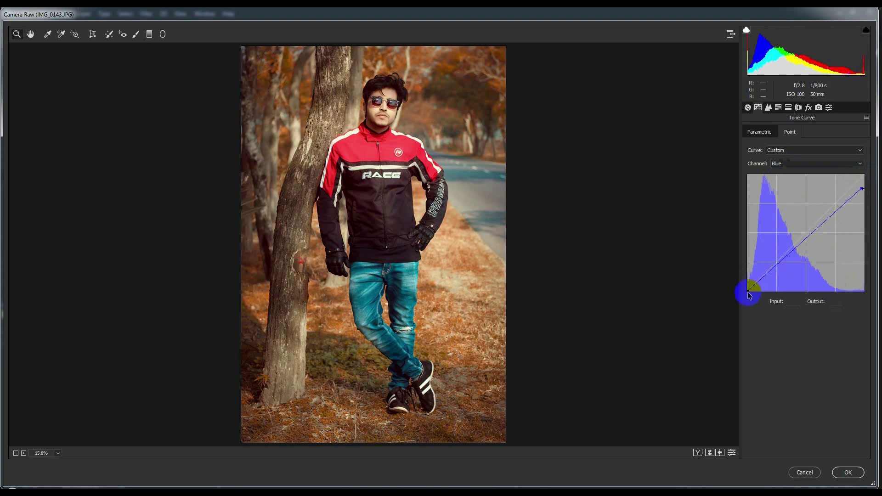
left_click_drag(747, 291, 737, 285)
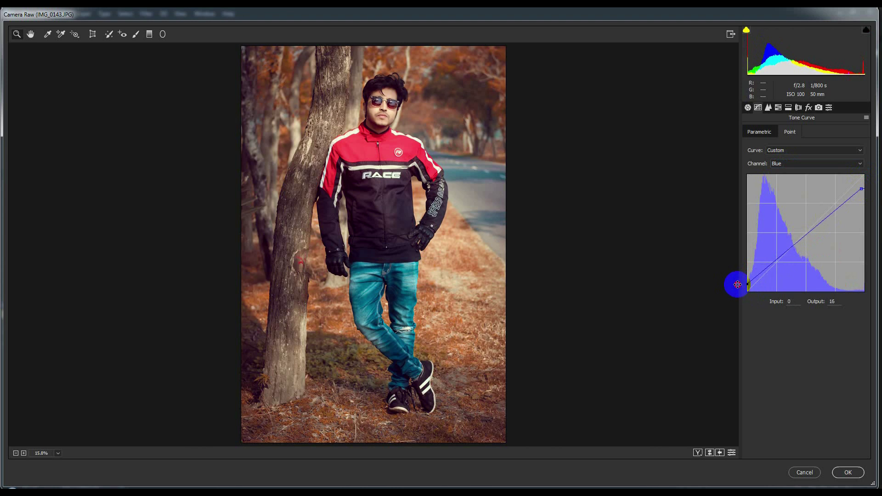
Fine-tune the parametric tone curve by raising Highlights and Lights and slightly lowering the darker tones.
left_click(775, 132)
mouse_move(806, 311)
left_mouse_down()
mouse_move(789, 305)
mouse_move(813, 298)
mouse_move(808, 321)
mouse_move(788, 321)
mouse_move(812, 321)
mouse_move(804, 322)
left_mouse_up()
left_click(819, 294)
left_click_drag(805, 281, 811, 280)
Set HSL Luminance to Reds -6 and Oranges about +48, and HSL Saturation to Reds +7 and Oranges about -36.
left_click(778, 107)
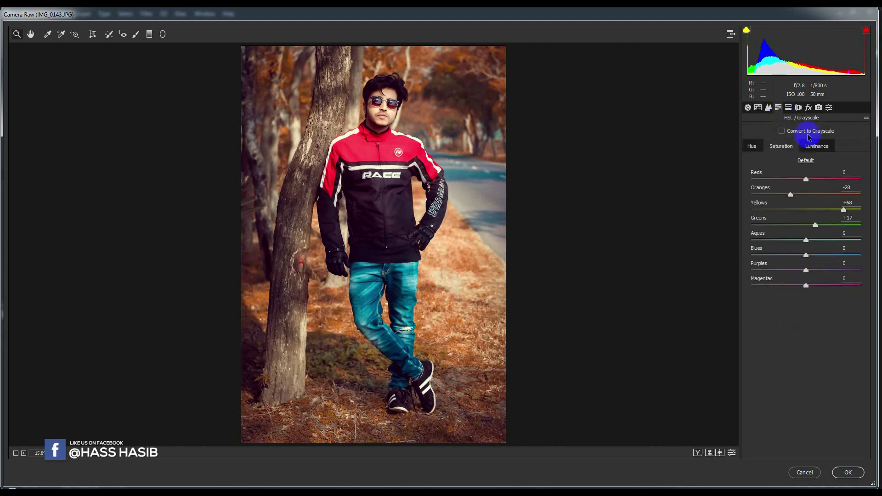
left_click(816, 146)
left_click_drag(827, 195, 802, 179)
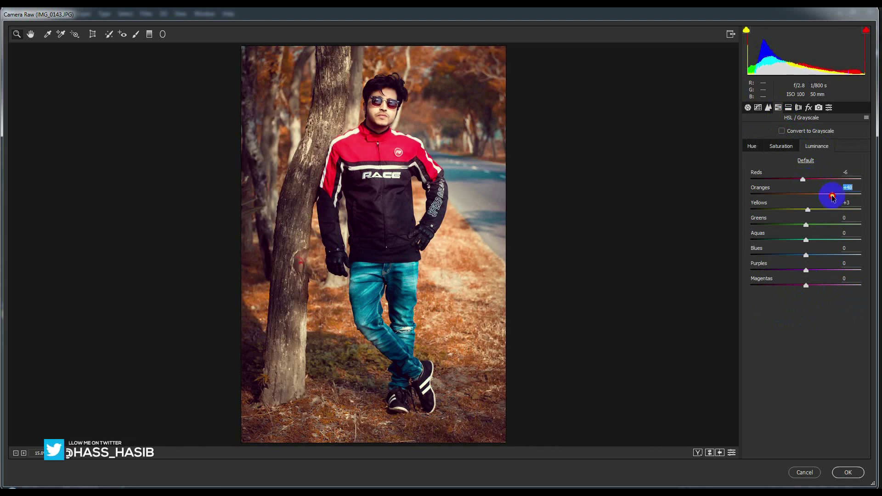
left_click(781, 146)
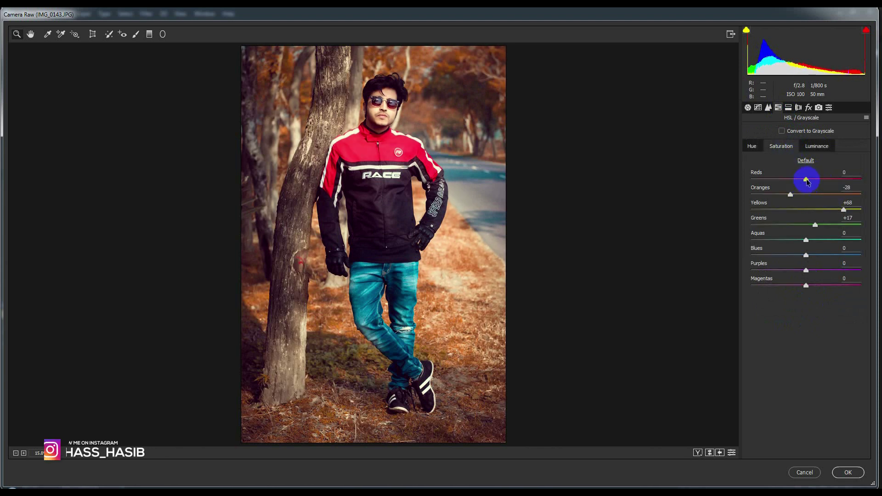
left_click_drag(806, 178, 786, 194)
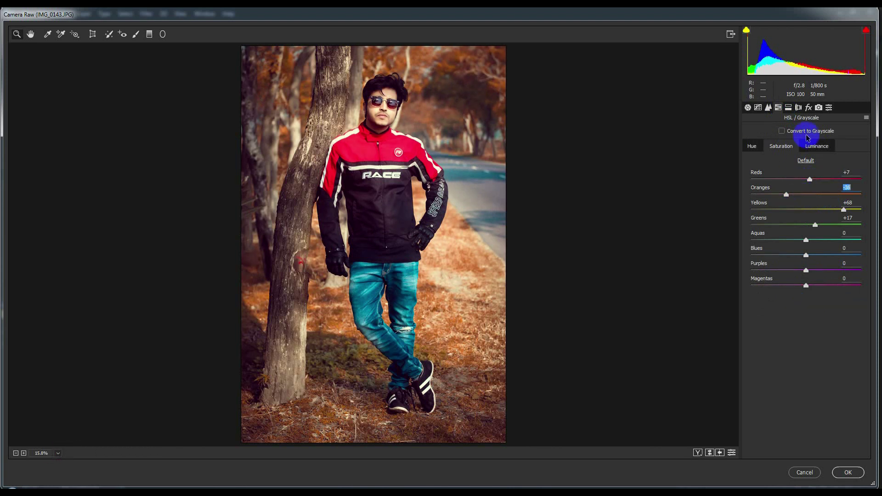
Set the basic tone values to Highlights -15, Shadows -2 and Whites +29, and apply the Camera Raw edits.
left_click(800, 110)
left_click(790, 109)
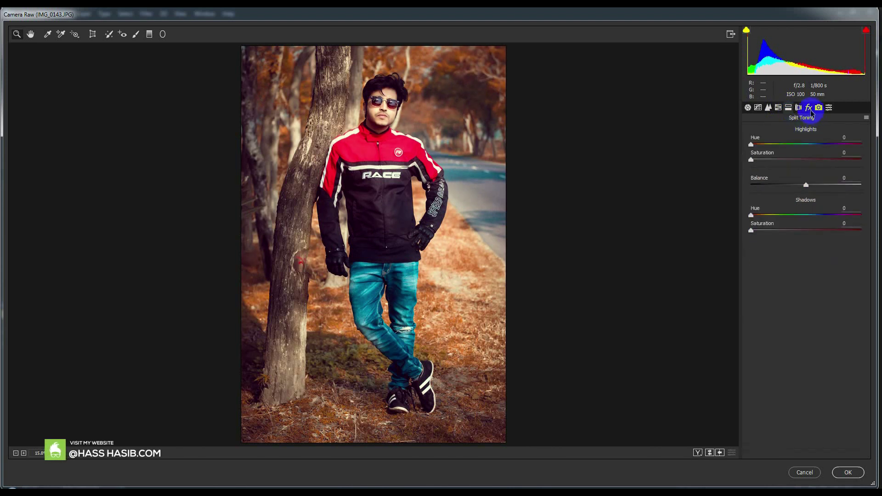
left_click(809, 109)
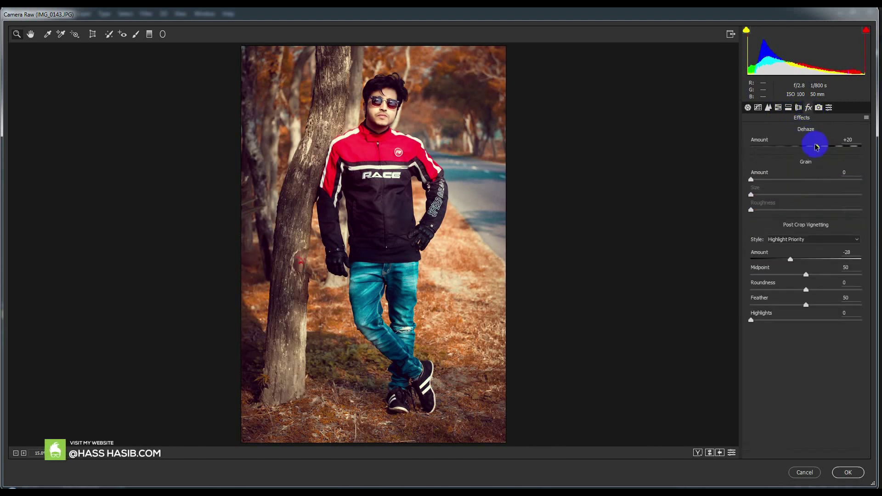
left_click(750, 108)
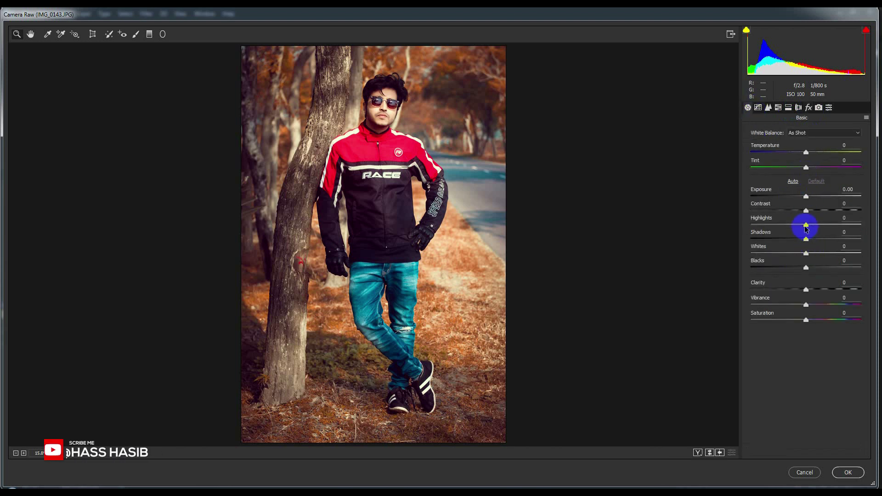
left_click_drag(805, 226, 810, 250)
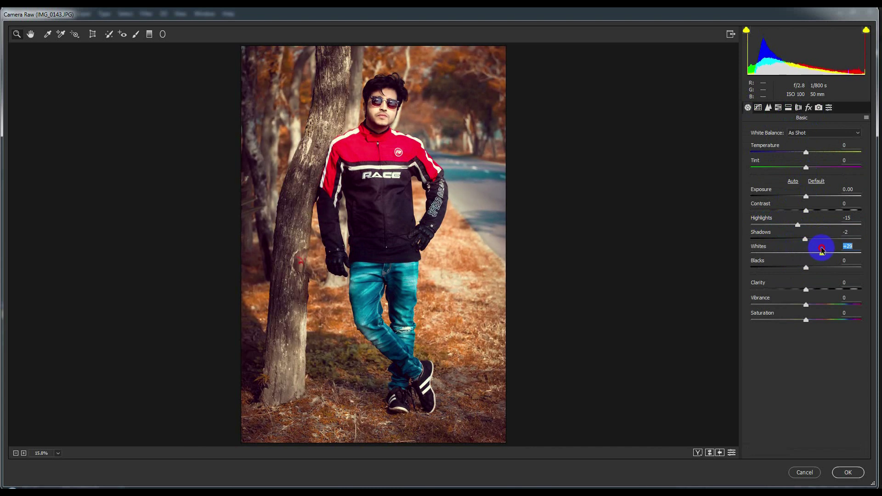
left_click(855, 474)
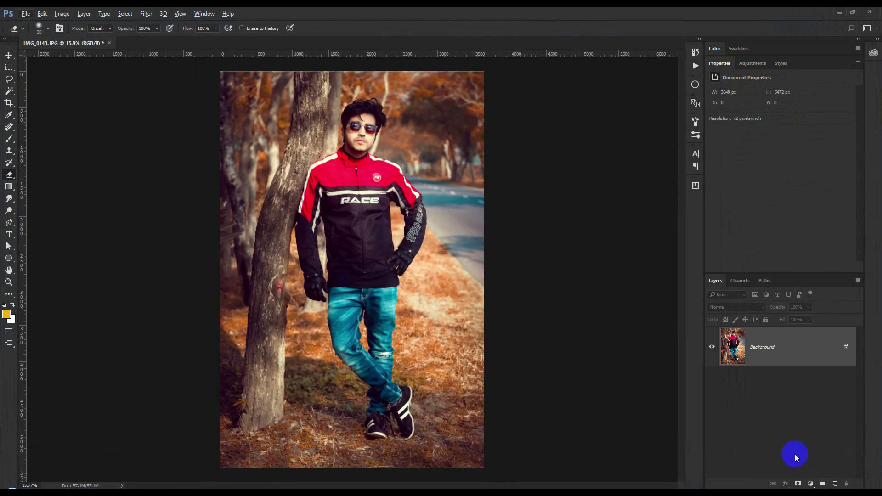
Add an Exposure adjustment layer above the photo and set its Offset to +0.0083.
left_click(811, 484)
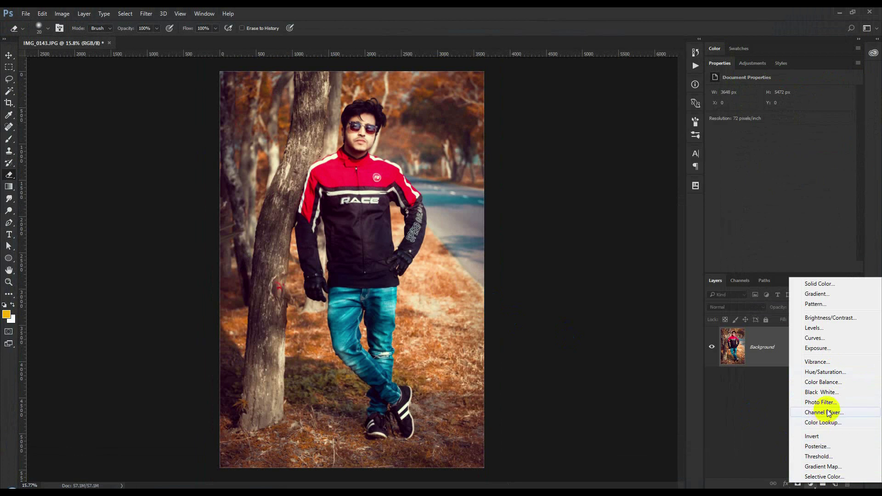
left_click(820, 349)
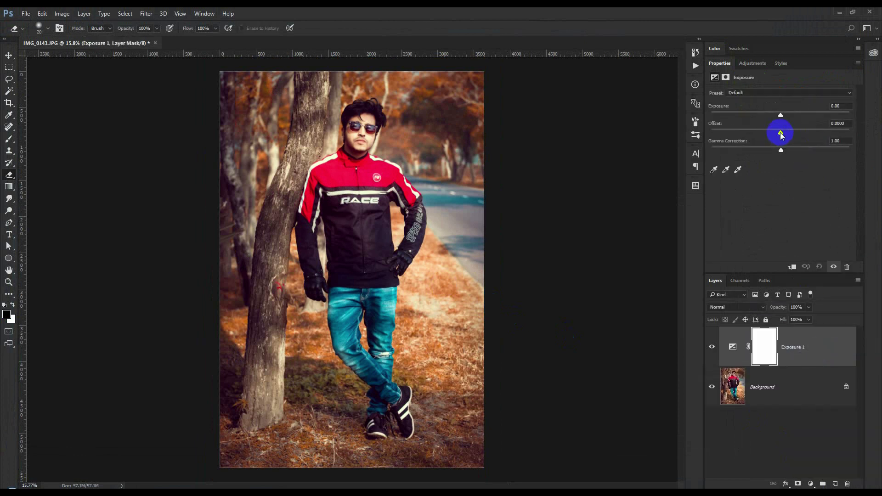
left_click_drag(780, 134, 781, 132)
scroll(444, 116, "up", 2)
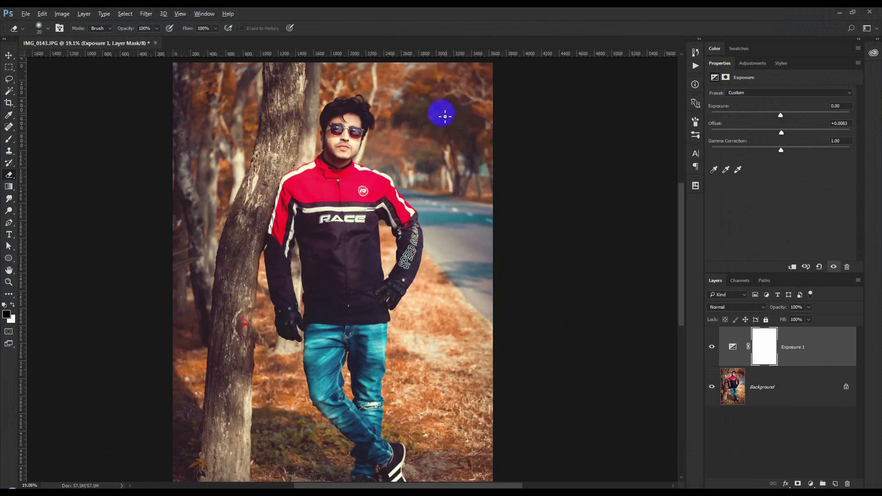
scroll(374, 118, "up", 1)
scroll(444, 196, "down", 3)
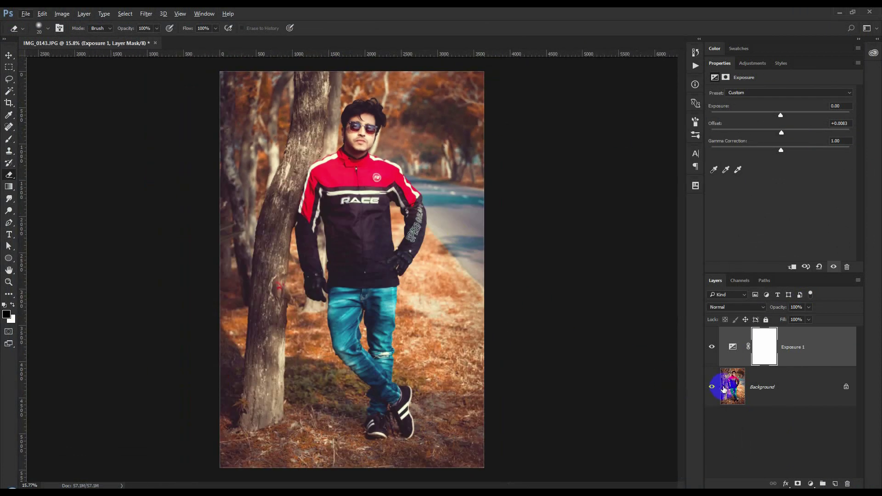
Add a Brightness/Contrast adjustment layer, set Contrast to 8, and switch to the Move tool.
left_click(810, 483)
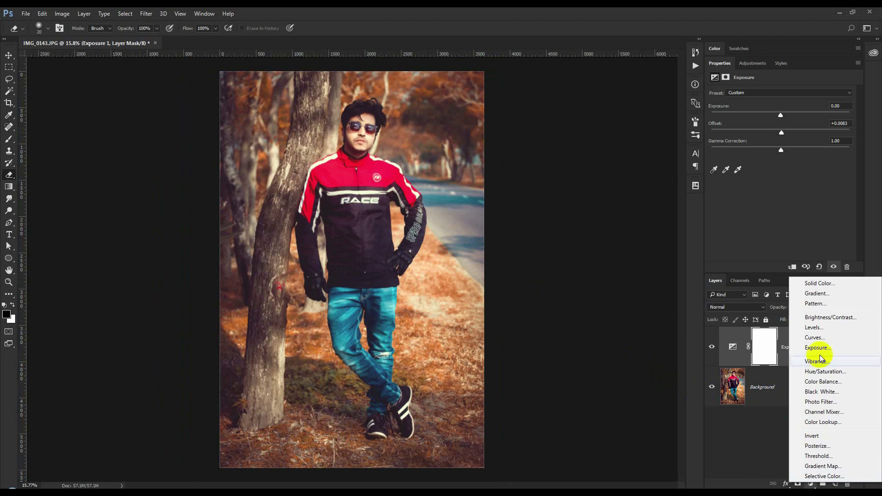
left_click(825, 316)
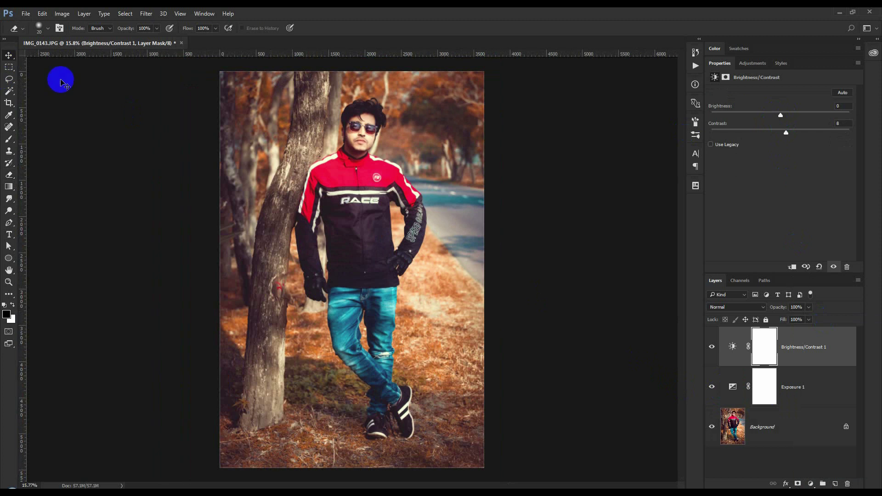
key("v")
scroll(386, 175, "up", 4)
scroll(386, 178, "down", 4)
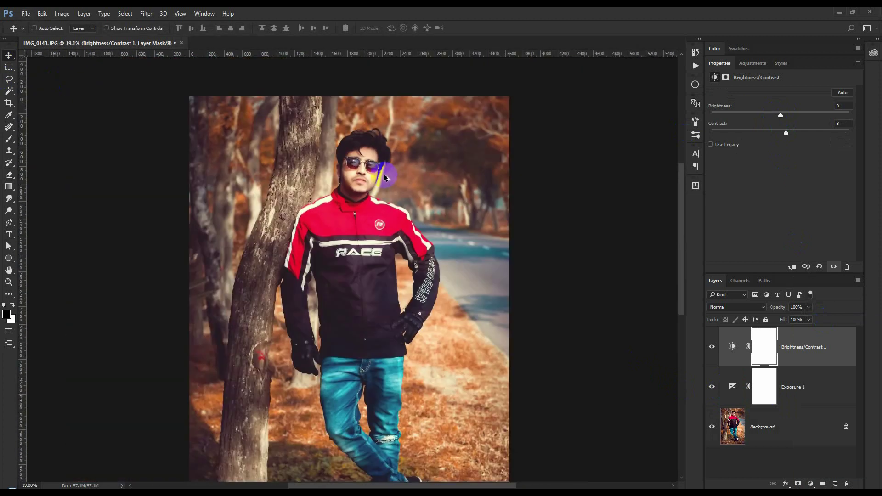
scroll(385, 180, "up", 2)
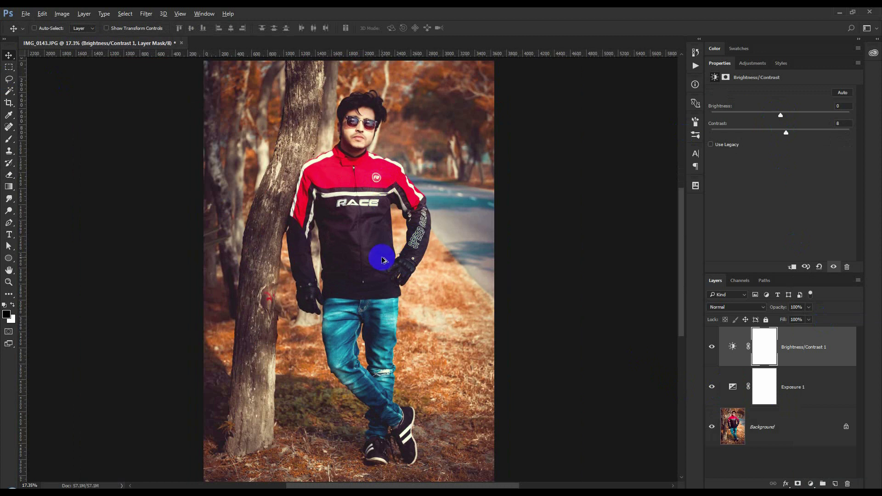
scroll(379, 252, "down", 1)
Add a Color Lookup adjustment layer using the single-dot 3DLUT "_Orange and Blue ● 16.cube".
left_click(811, 483)
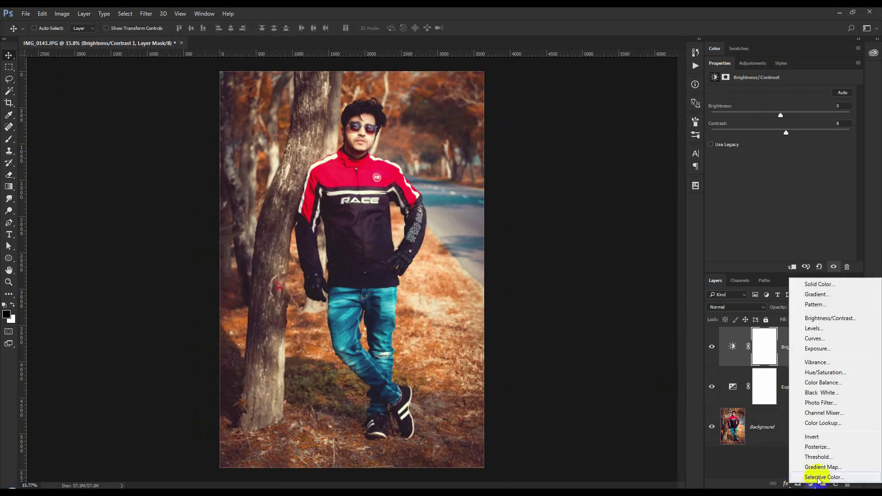
left_click(816, 423)
left_click(784, 93)
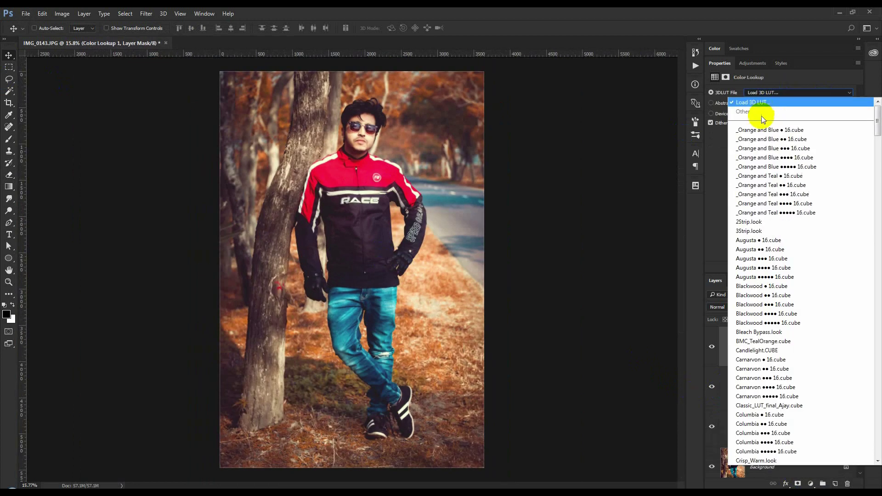
left_click(761, 128)
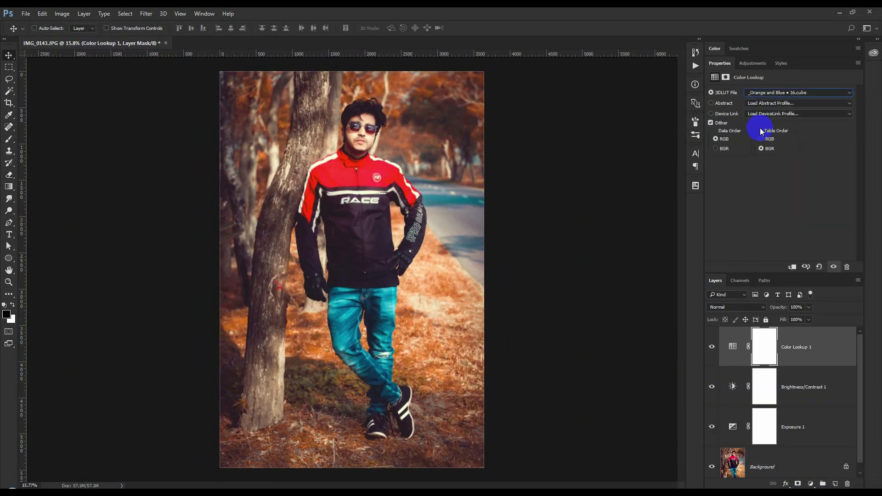
Try the 3DLUTs Augusta ● 16.cube, Blackwood ● 16.cube, Candlelight.CUBE and Carnarvon ● 16.cube on the Color Lookup layer.
left_click(768, 94)
left_click(760, 183)
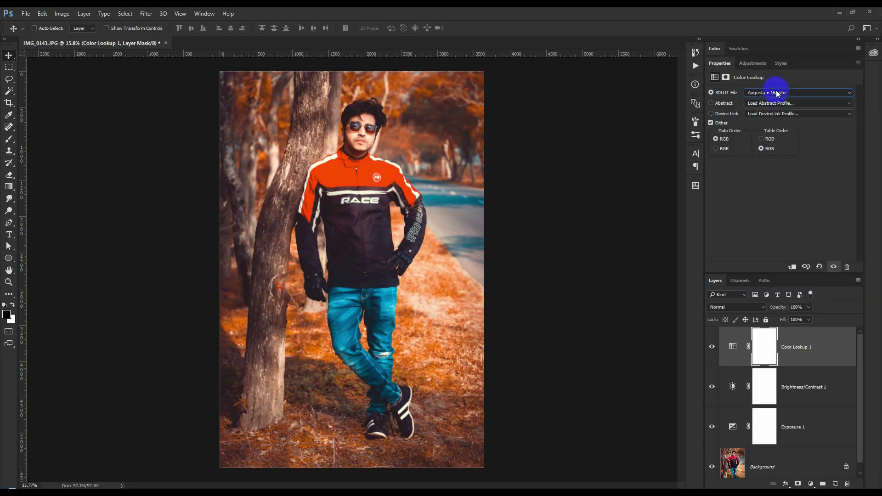
left_click(776, 93)
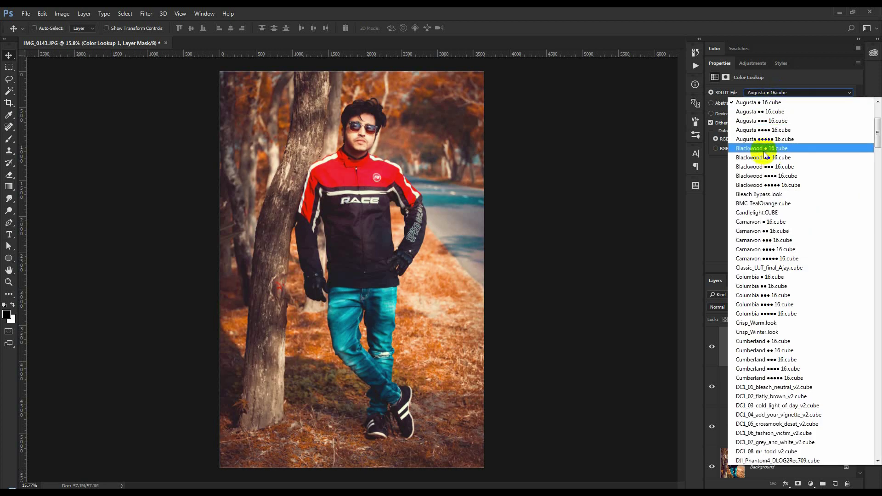
left_click(763, 153)
left_click(778, 94)
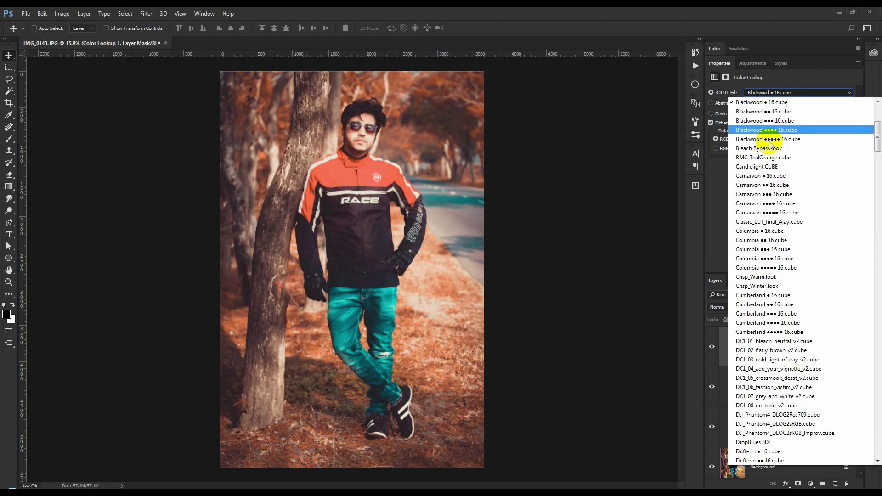
left_click(762, 166)
left_click(777, 92)
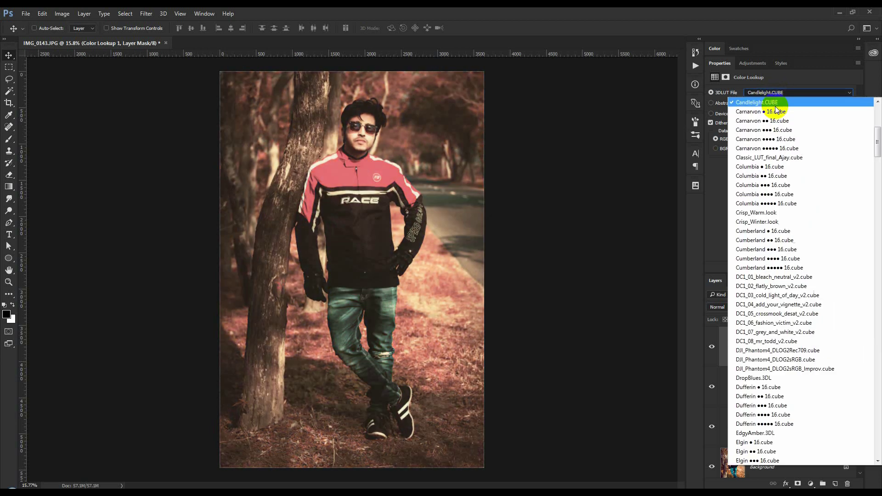
left_click(774, 112)
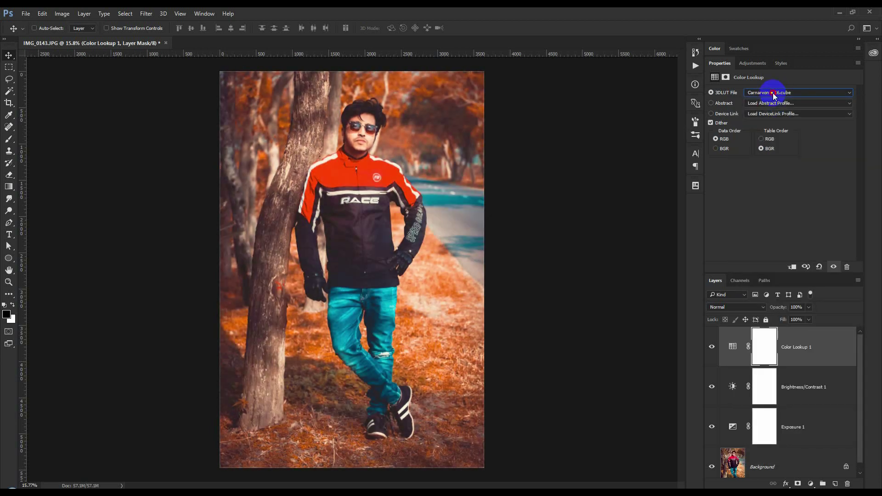
Try the 3DLUTs Columbia ● 16.cube, Cumberland ● 16.cube, DC1_01_bleach_neutral_v2.cube and Dufferin ● 16.cube on the Color Lookup layer.
left_click(774, 93)
left_click(760, 151)
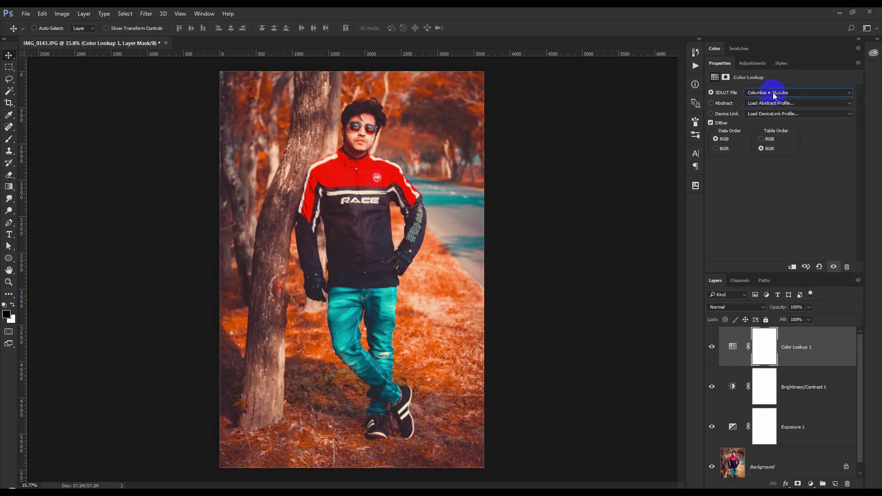
left_click(774, 93)
left_click(762, 151)
left_click(774, 94)
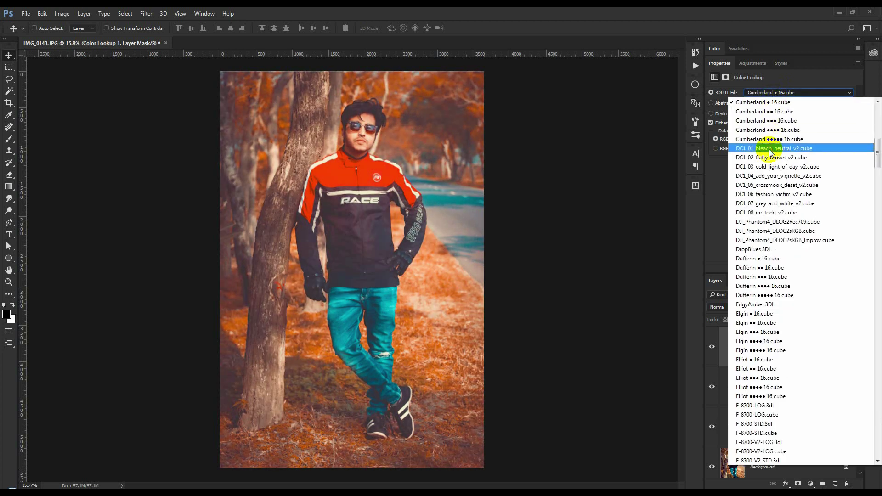
left_click(774, 146)
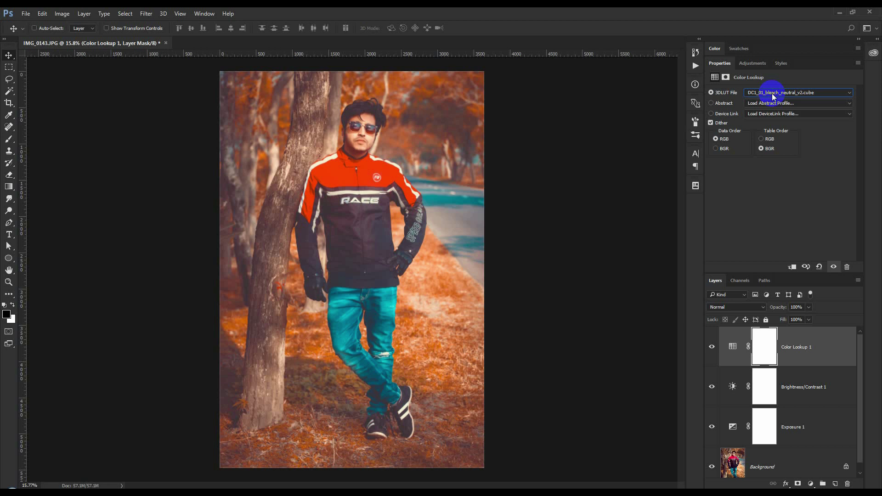
left_click(771, 93)
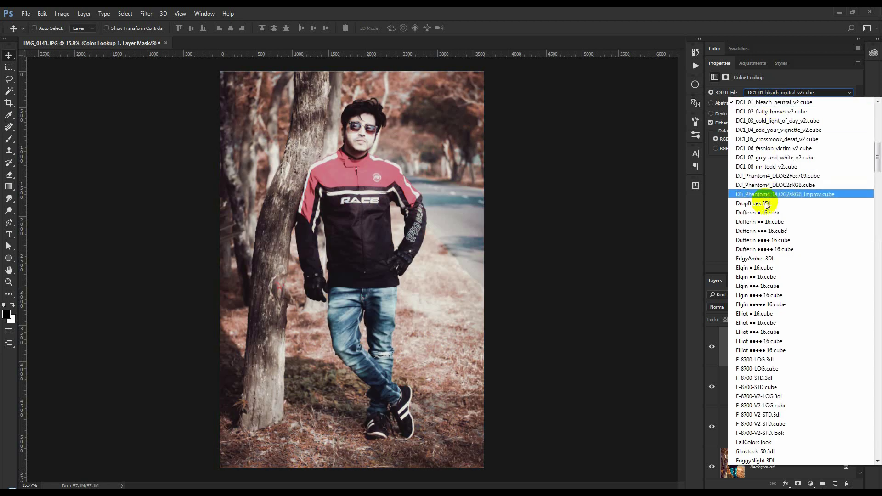
left_click(779, 212)
Try the 3DLUTs Elgin ● 16.cube, F-8700-LOG.3dl and Front ● 16.cube on the Color Lookup layer.
left_click(768, 92)
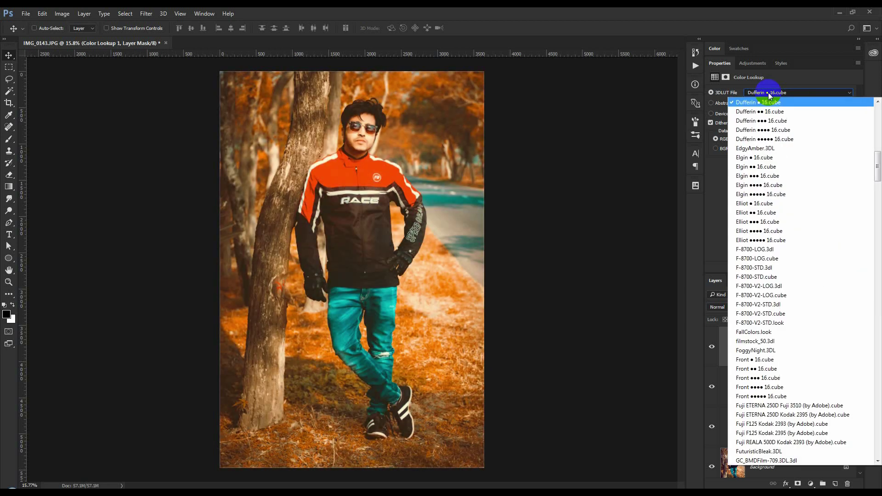
left_click(758, 140)
left_click(768, 93)
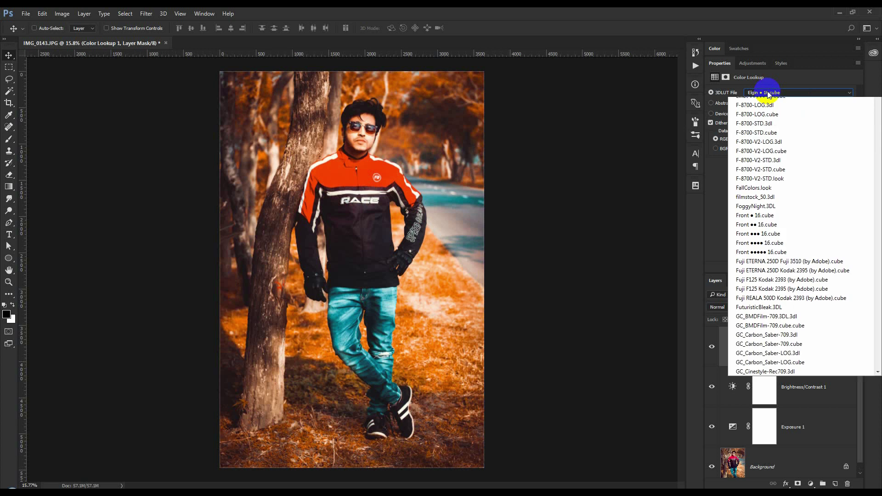
left_click(766, 146)
left_click(772, 93)
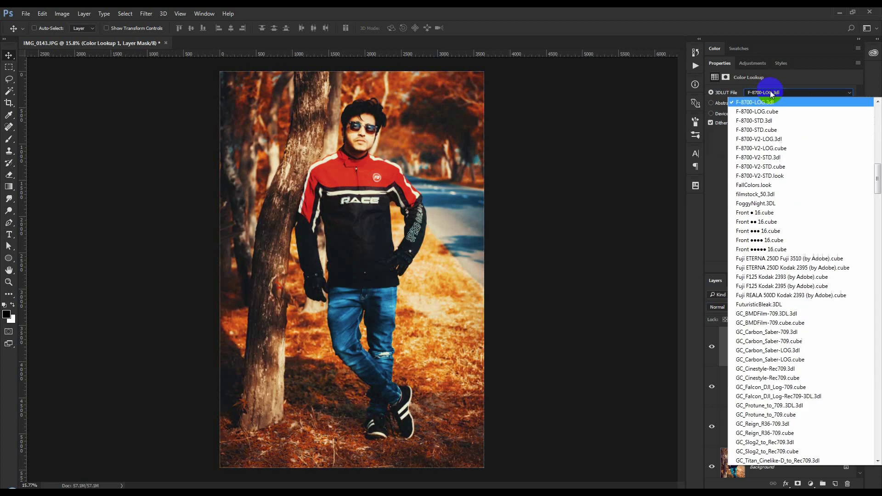
left_click(757, 213)
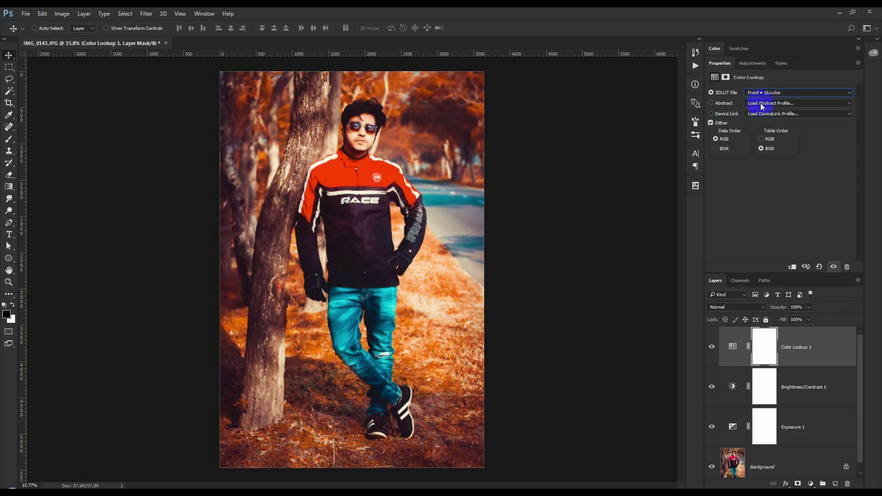
Try the 3DLUTs Fuji ETERNA 250D Fuji 3510, GC_BMDFilm-709.3DL.3dl and IWLTBAP Arapaho - LOG.3dl on the Color Lookup layer.
left_click(768, 92)
left_click(748, 140)
left_click(762, 93)
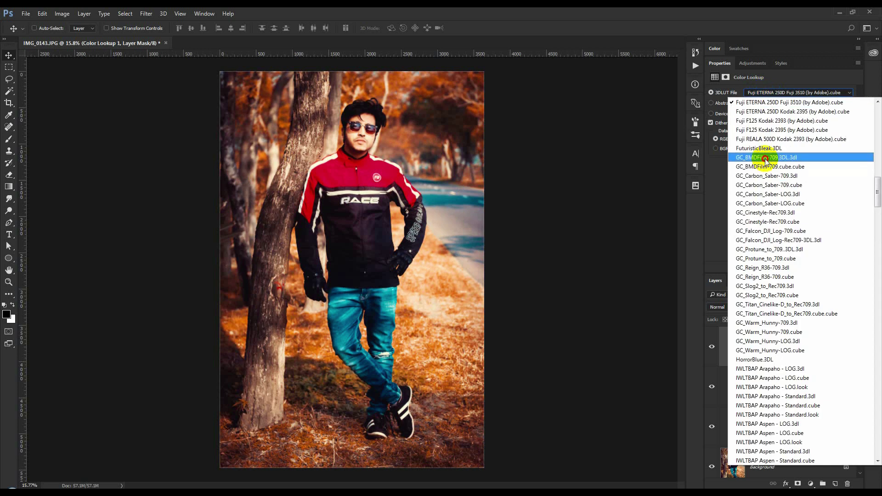
left_click(764, 157)
left_click(772, 92)
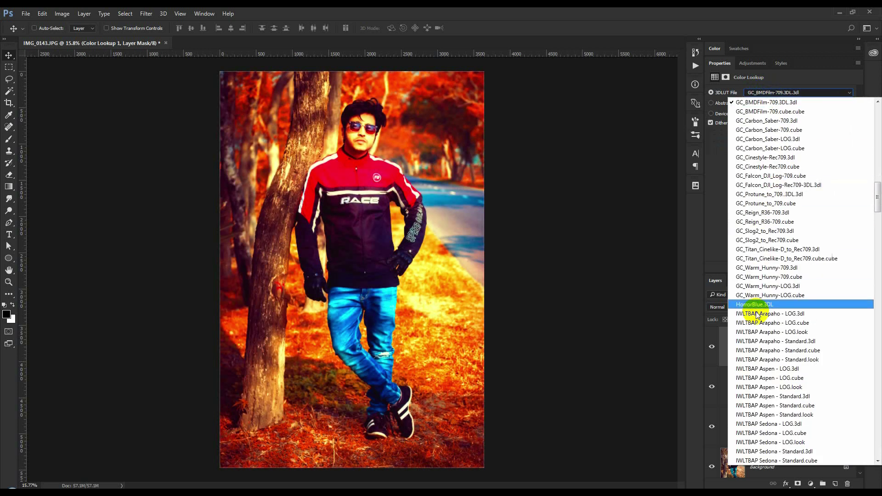
left_click(757, 313)
Set the Color Lookup layer's 3DLUT back to "_Orange and Blue ● 16.cube".
left_click(769, 94)
scroll(836, 172, "up", 20)
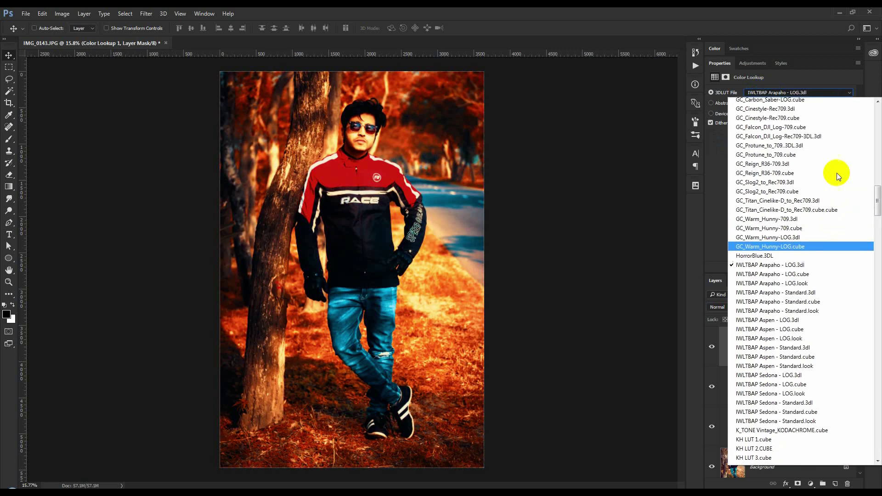
scroll(847, 108, "up", 13)
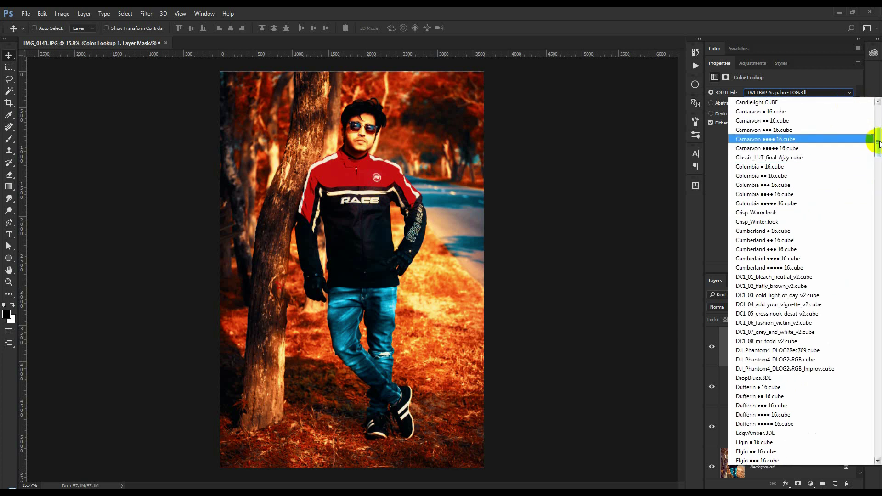
left_click(766, 129)
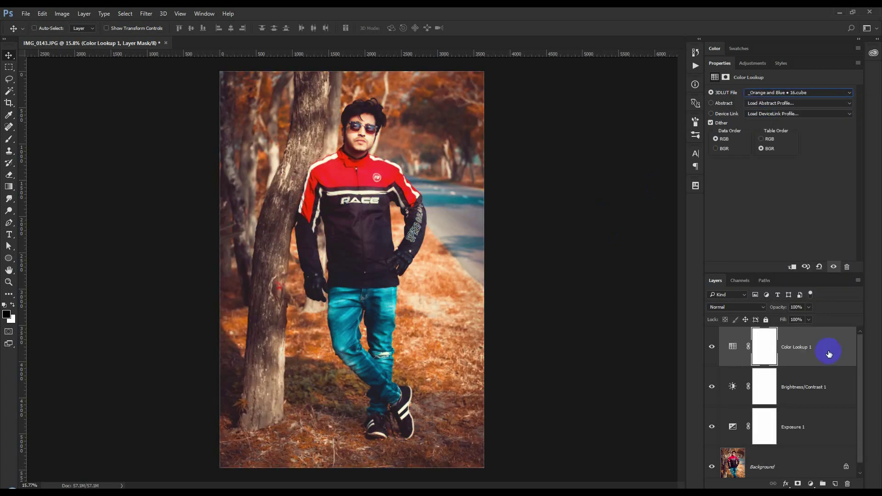
Hide and show the Color Lookup layer to compare the full image with and without its grade.
left_click(724, 350)
left_click(711, 348)
left_click(712, 348)
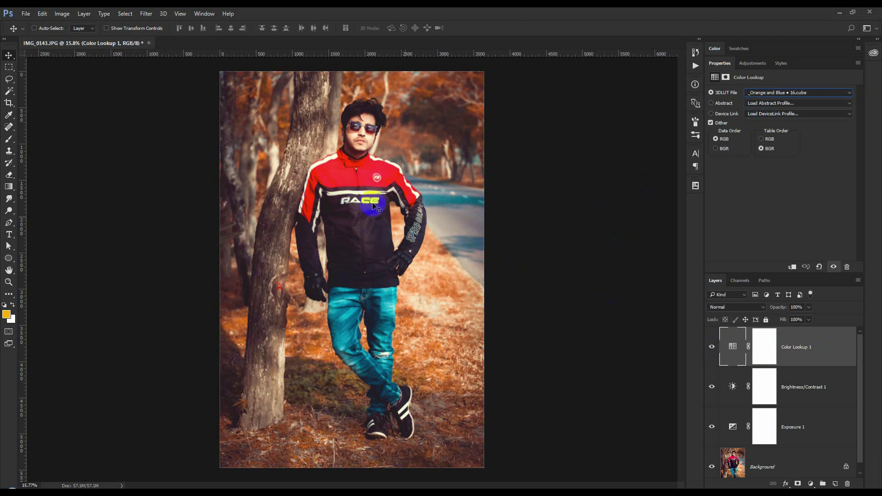
left_click(9, 67)
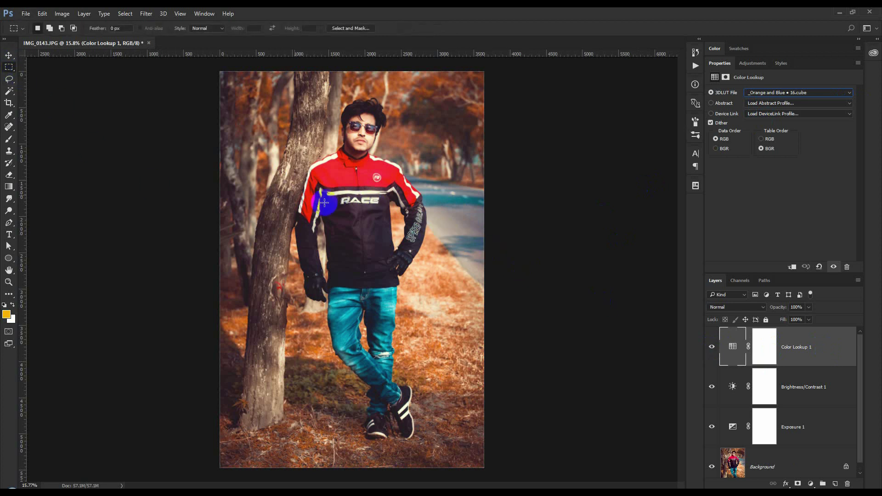
left_click_drag(324, 202, 343, 231)
left_click(9, 54)
Select the Brightness/Contrast layer and compare the portrait up close with the Color Lookup layer hidden and shown.
left_click(827, 378)
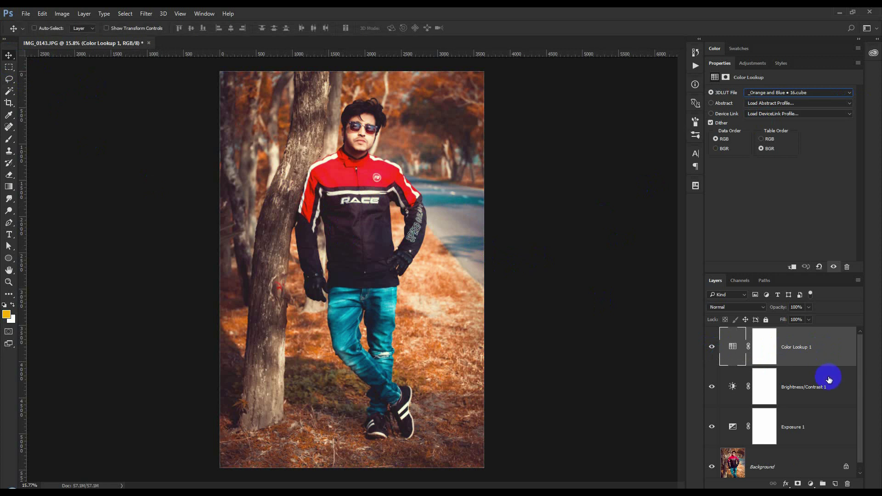
scroll(364, 138, "up", 5)
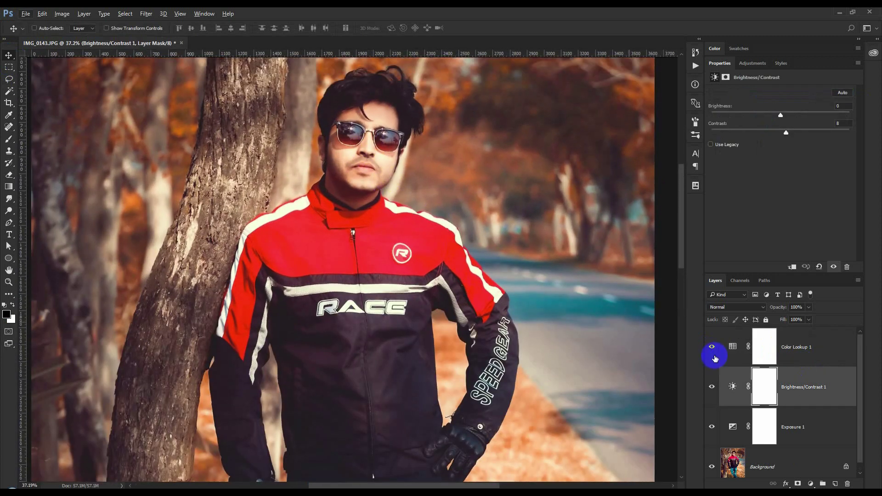
left_click(713, 348)
left_click(713, 348)
left_click(713, 348)
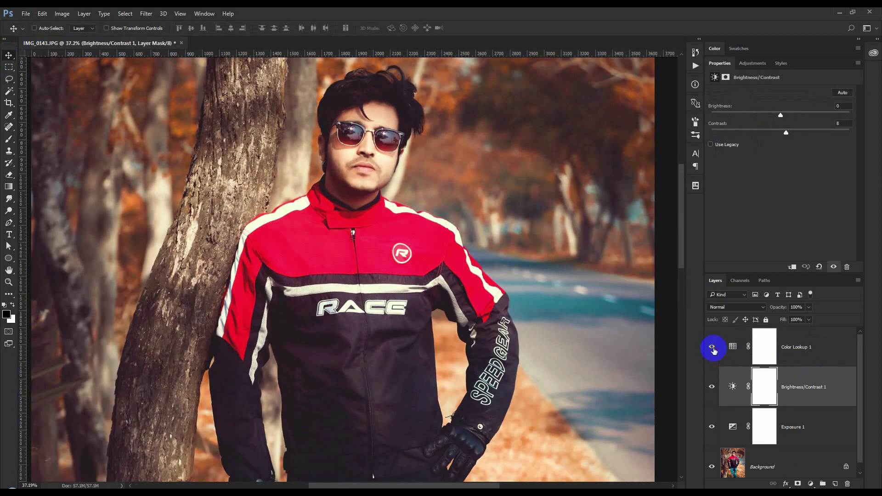
left_click(713, 348)
scroll(485, 268, "down", 5)
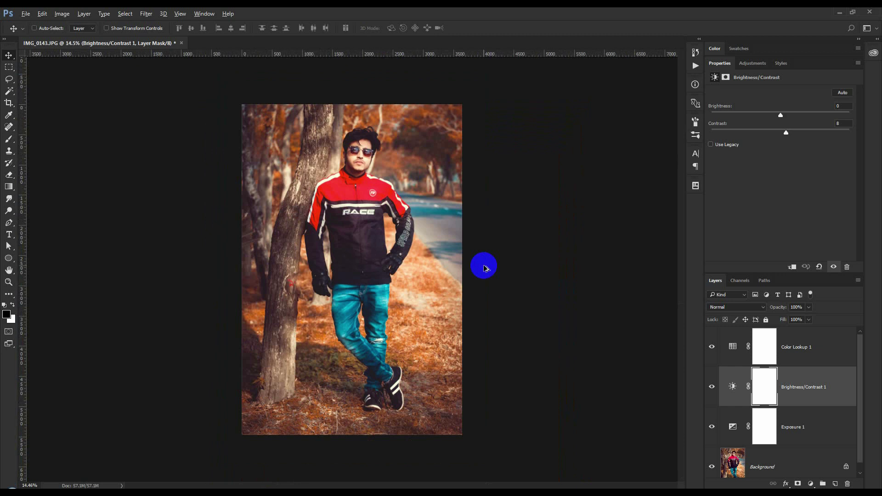
Delete the Color Lookup adjustment layer from above the Brightness/Contrast layer.
scroll(485, 268, "up", 2)
left_click(712, 350)
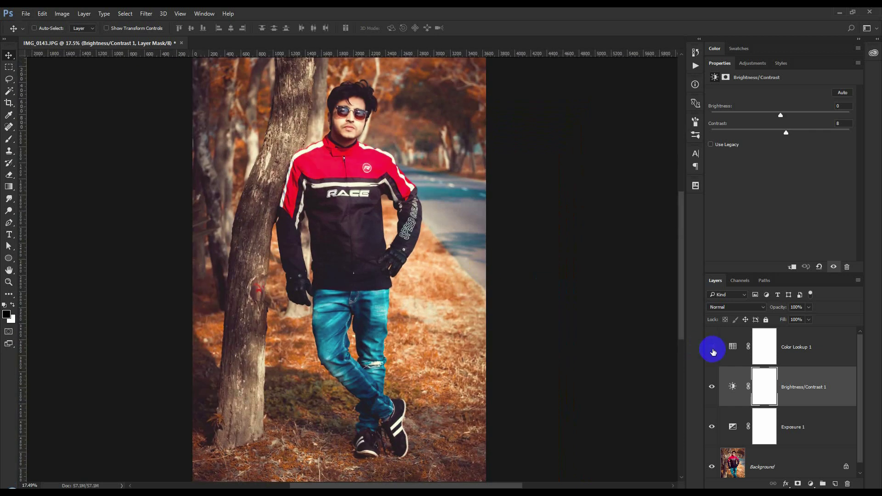
left_click_drag(819, 351, 848, 483)
Add a new layer above Brightness/Contrast and fill it using Apply Image with the Merged layer, RGB channel and Multiply blending at 100% opacity.
scroll(303, 266, "down", 1)
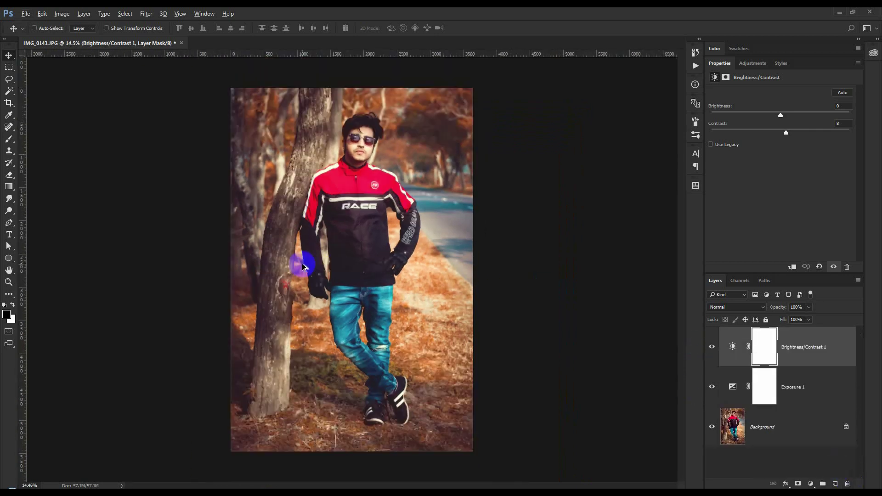
scroll(302, 265, "up", 1)
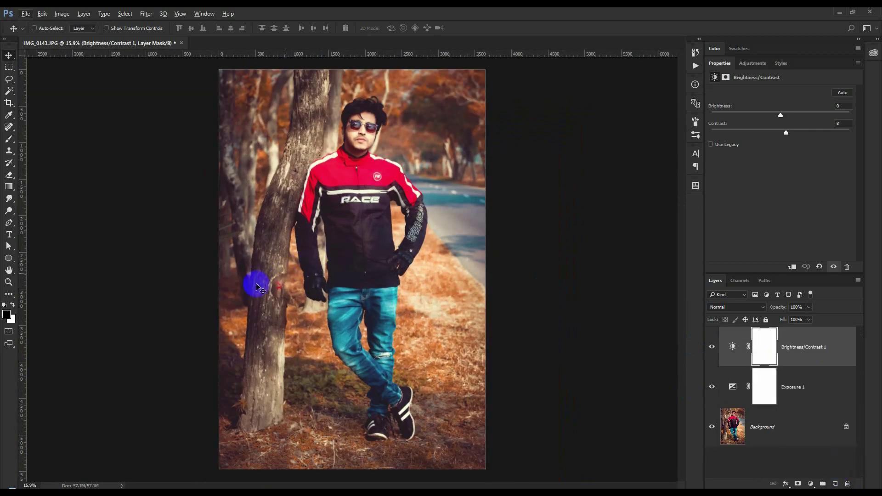
scroll(242, 320, "down", 1)
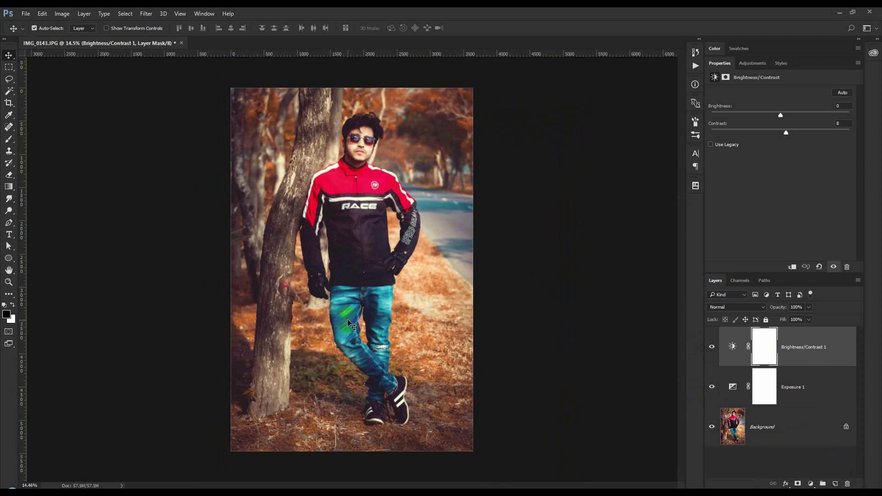
left_click(843, 484)
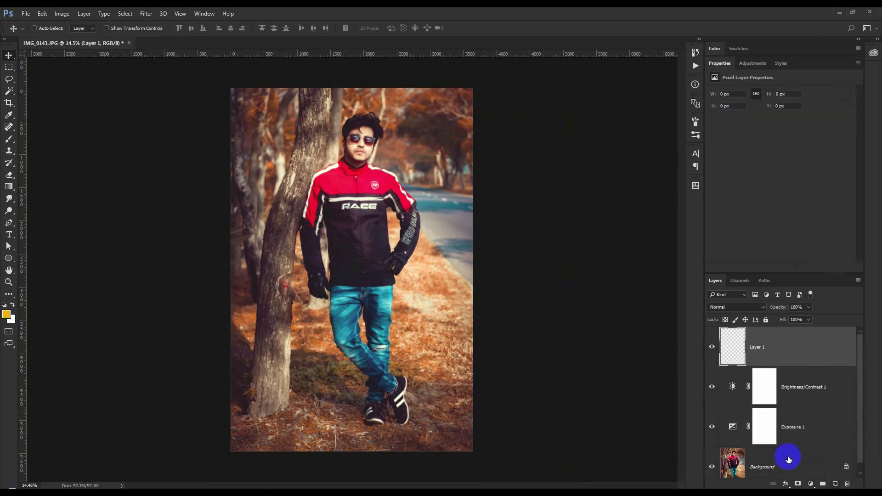
left_click(62, 14)
left_click(79, 152)
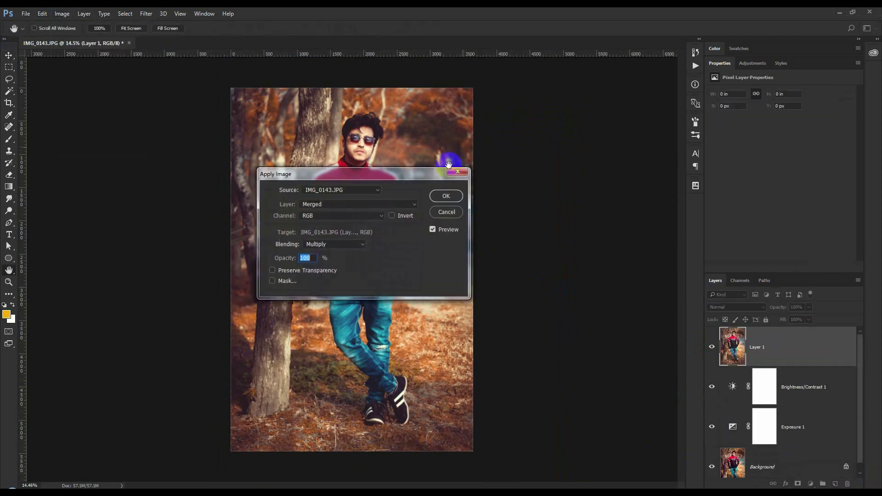
left_click(448, 195)
Apply the Camera Raw Filter to the new merged layer with Vibrance +7, Clarity +12, Shadows -32 and sharpening Amount 16.
left_click(154, 14)
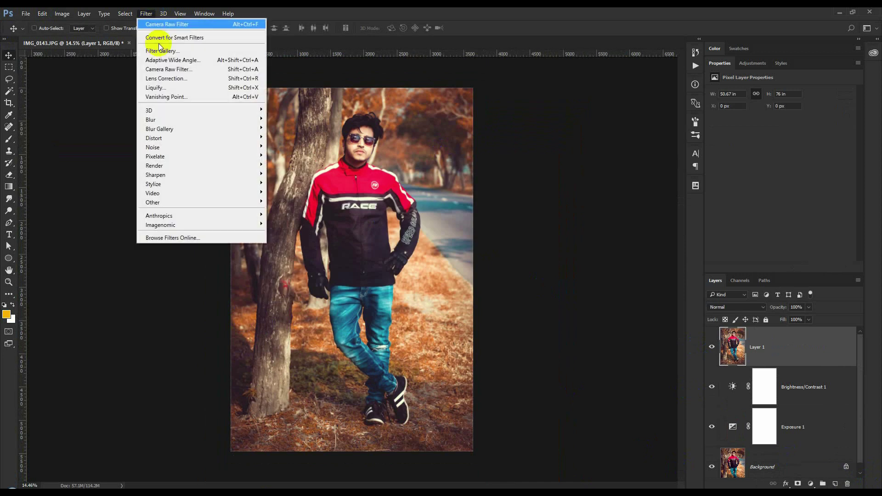
left_click(326, 126)
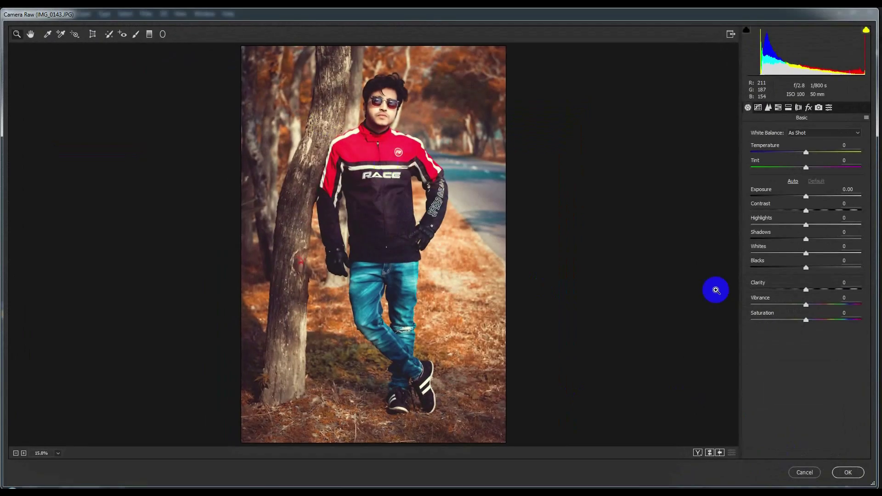
mouse_move(807, 306)
left_mouse_down()
mouse_move(805, 291)
mouse_move(814, 292)
left_mouse_up()
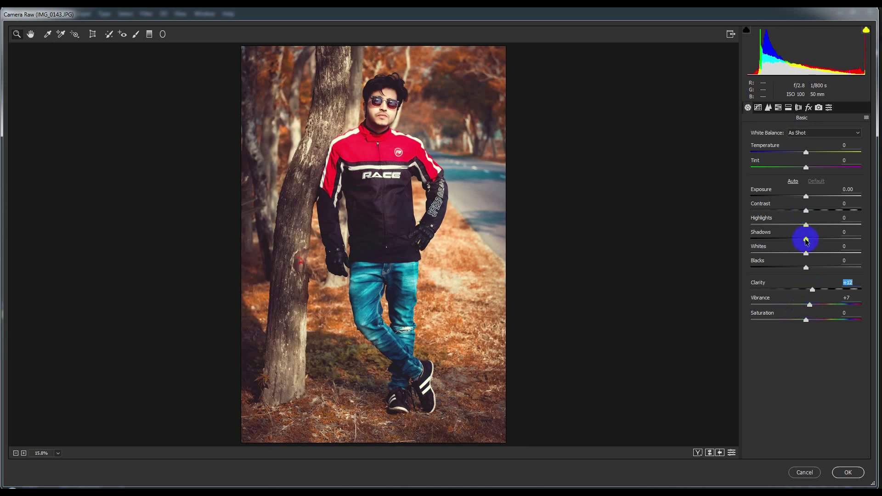
left_click_drag(814, 240, 787, 240)
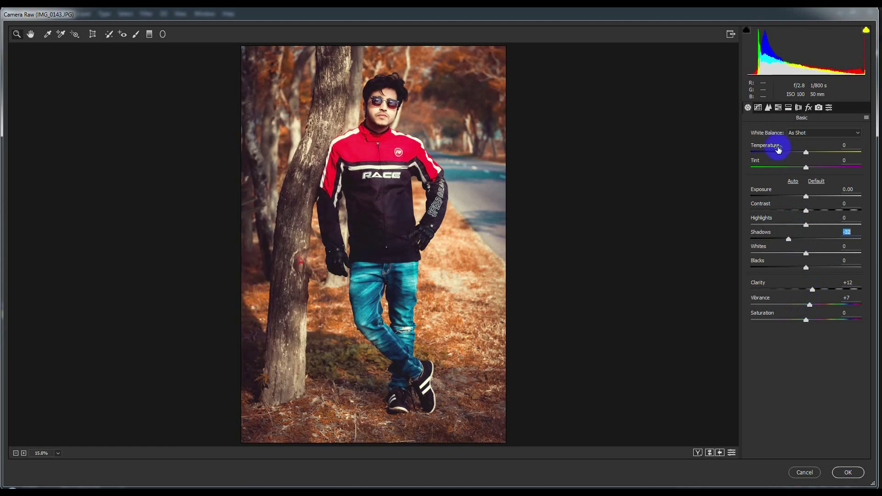
left_click(767, 109)
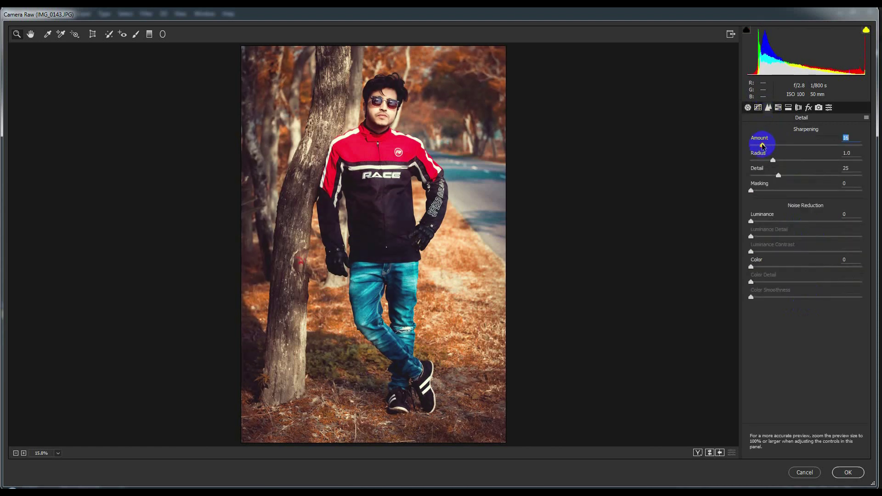
left_click(847, 472)
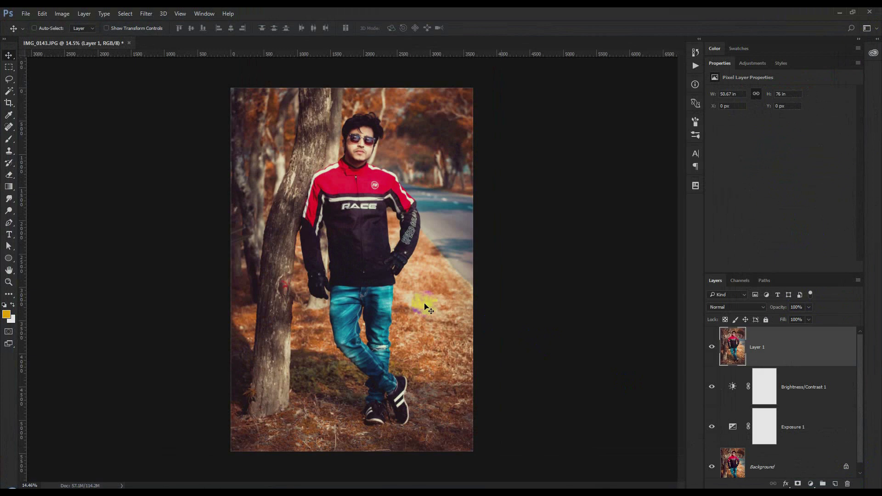